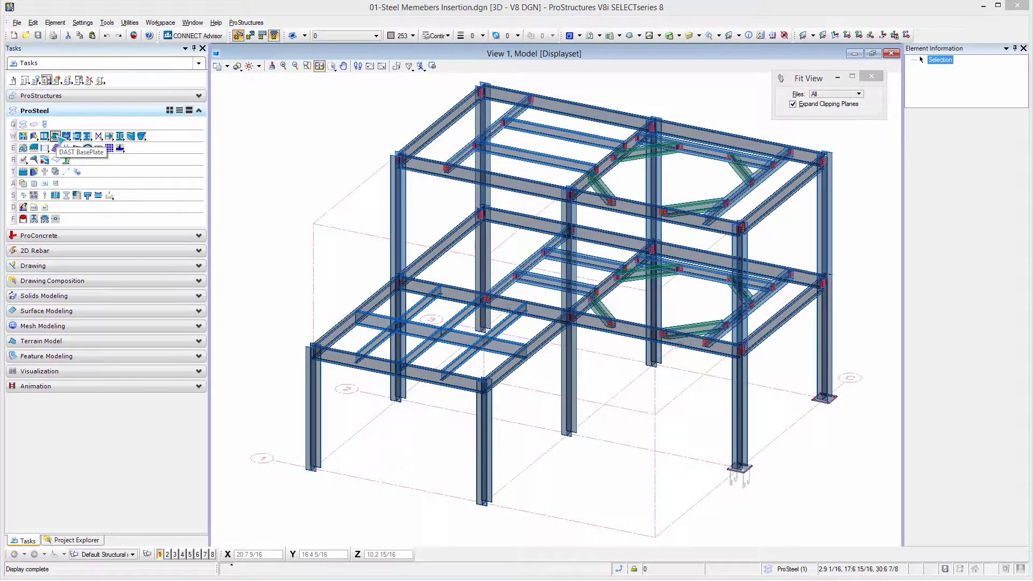
# Add a base plate to the inner W14x90 column in area class 9-Area 2.
pyautogui.click(56, 136)
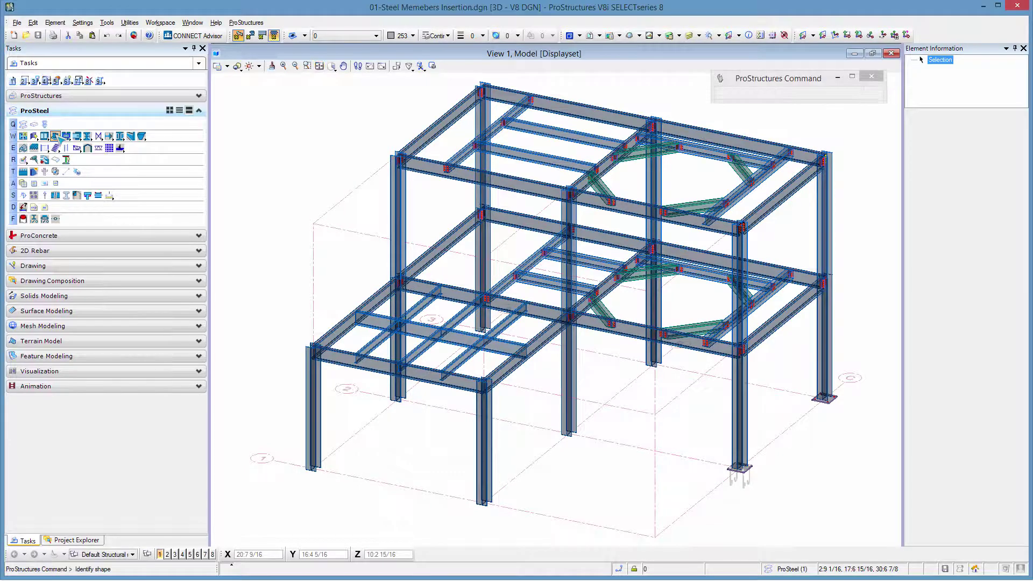
pyautogui.click(647, 358)
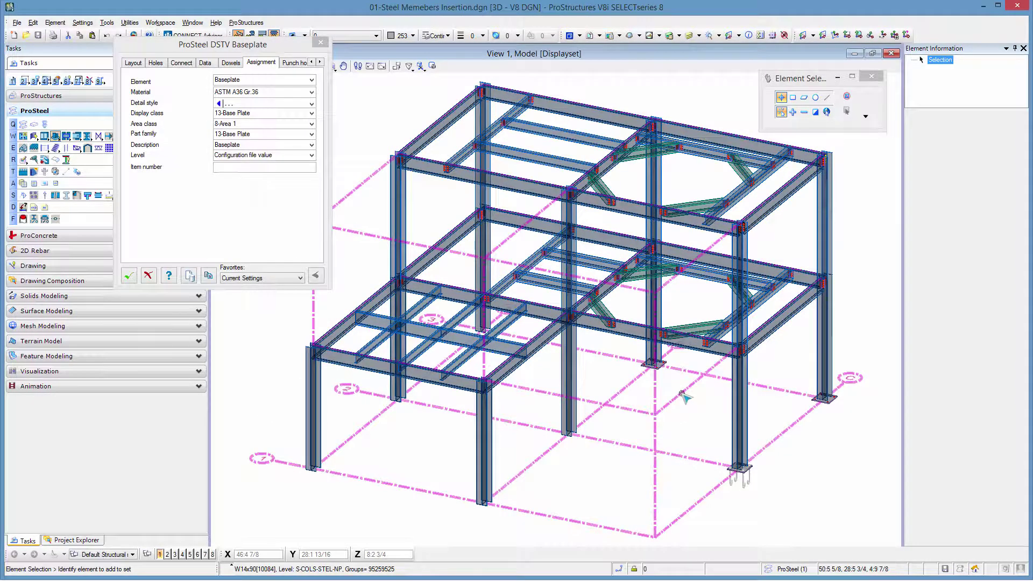
pyautogui.click(253, 125)
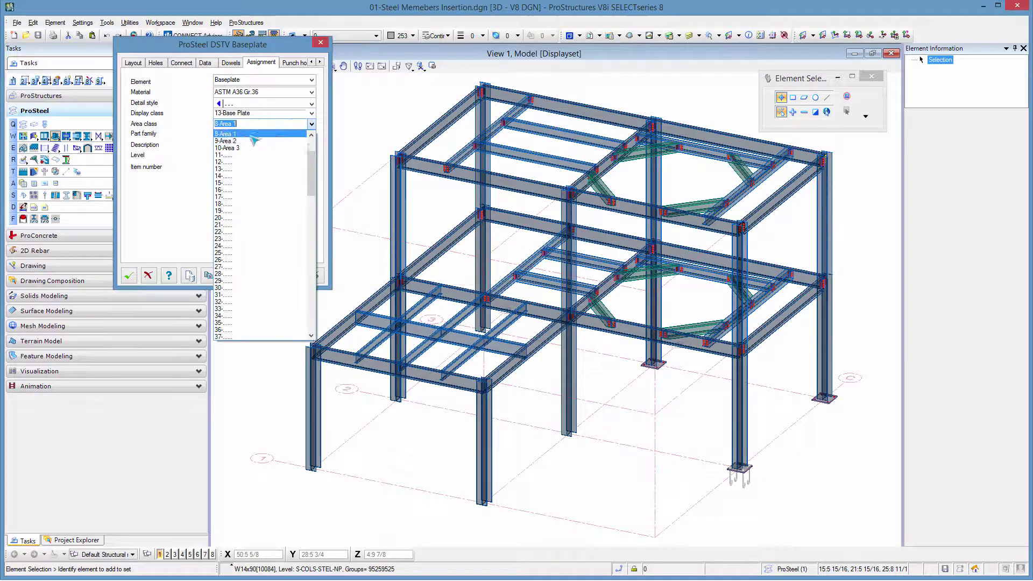
pyautogui.click(237, 141)
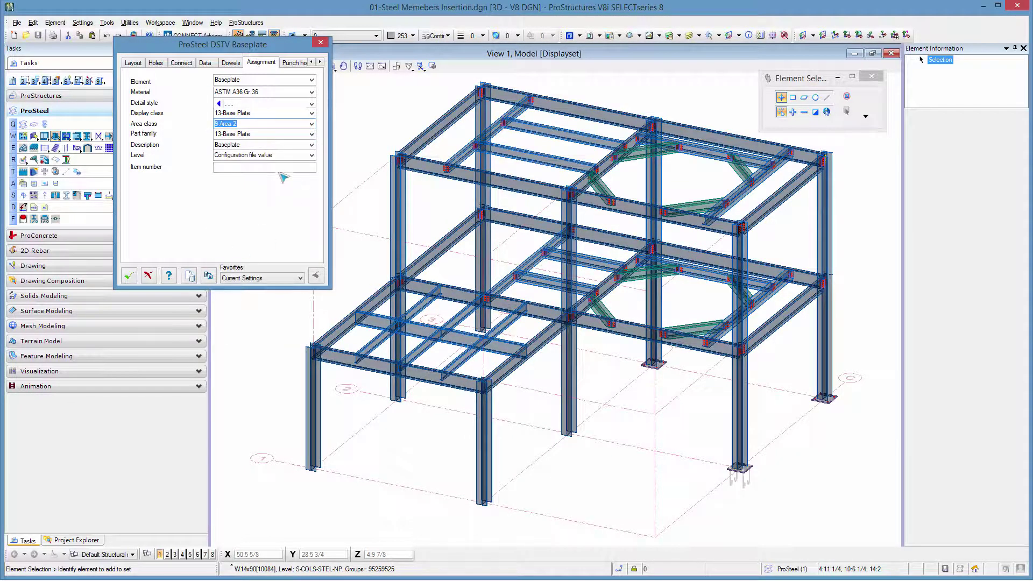
# Review the bolt/weld, hole and dimension settings of the 2:0 square, 0:1 1/4 plate.
pyautogui.click(182, 63)
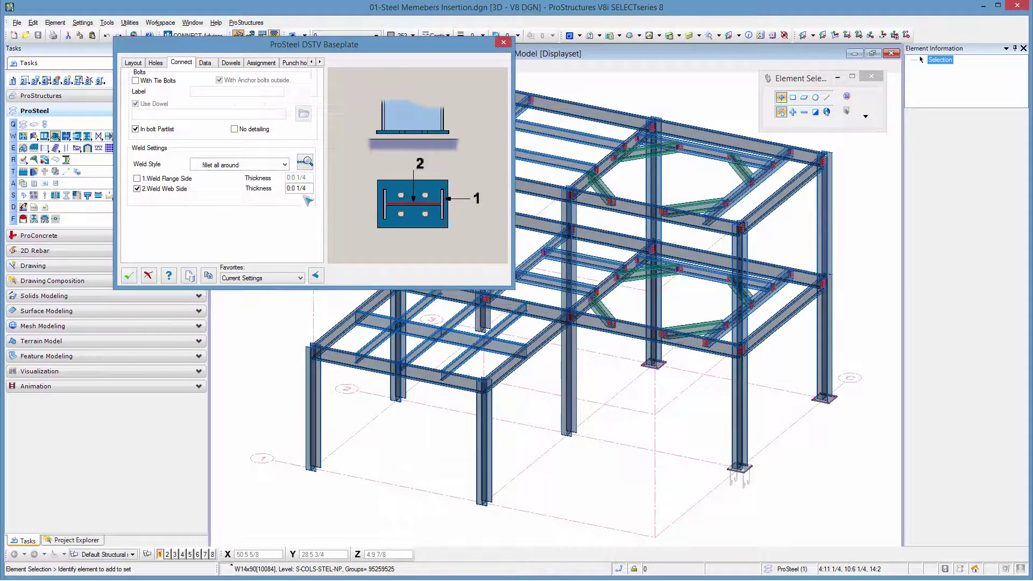
pyautogui.click(156, 63)
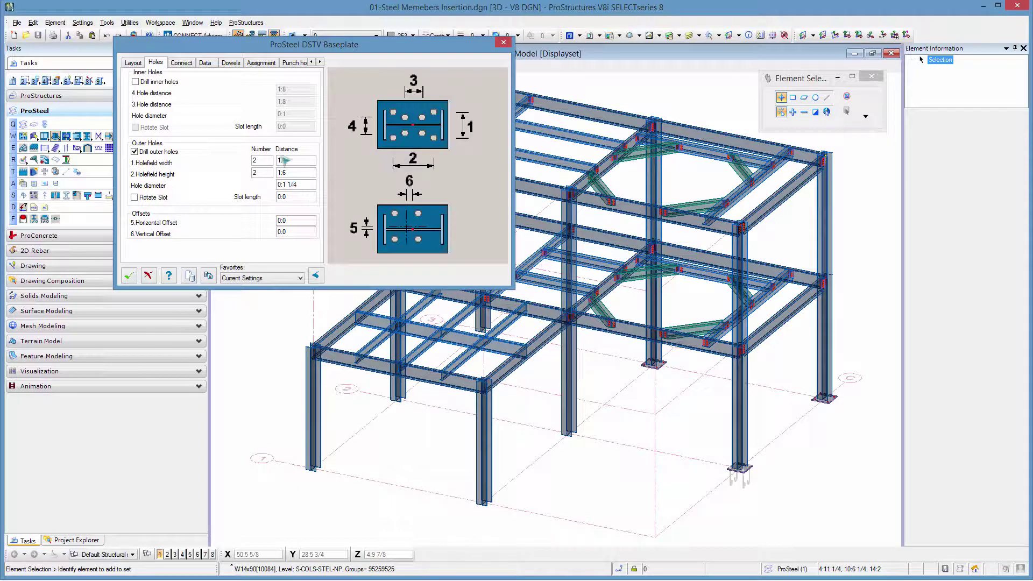
pyautogui.click(134, 62)
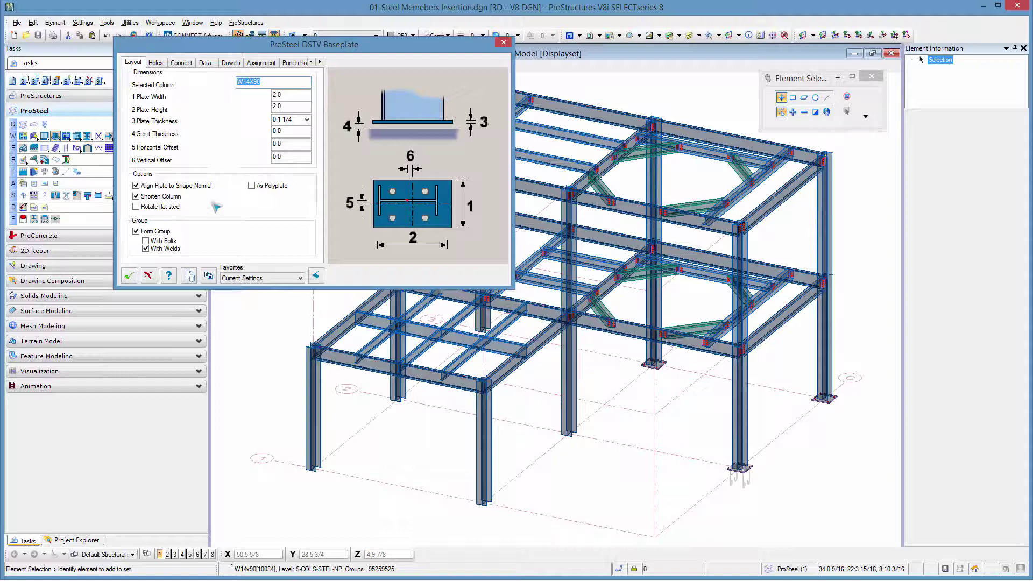
# Clone the 2:0 base plate onto the five remaining ground-level columns.
pyautogui.click(209, 276)
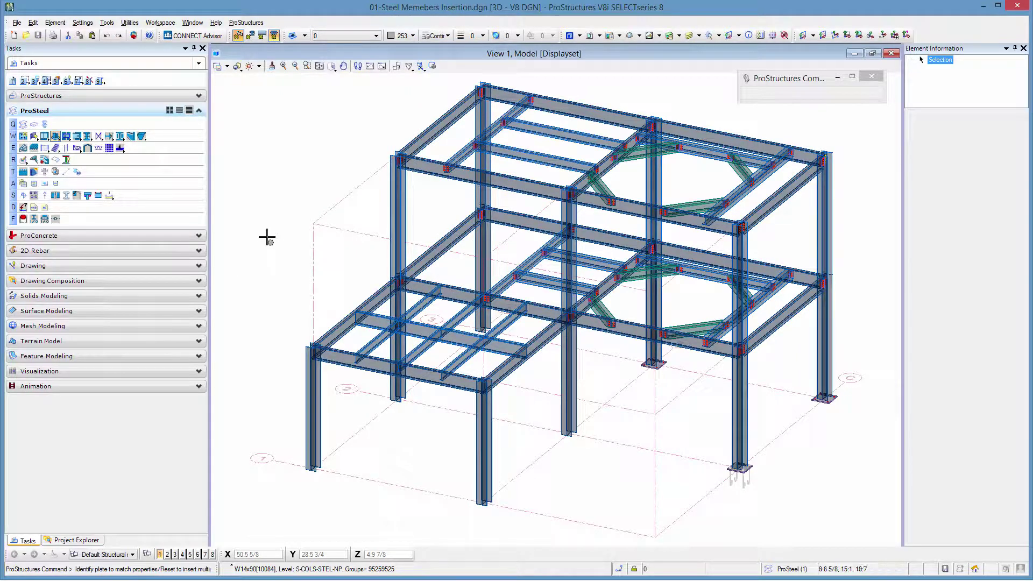
pyautogui.rightClick(267, 237)
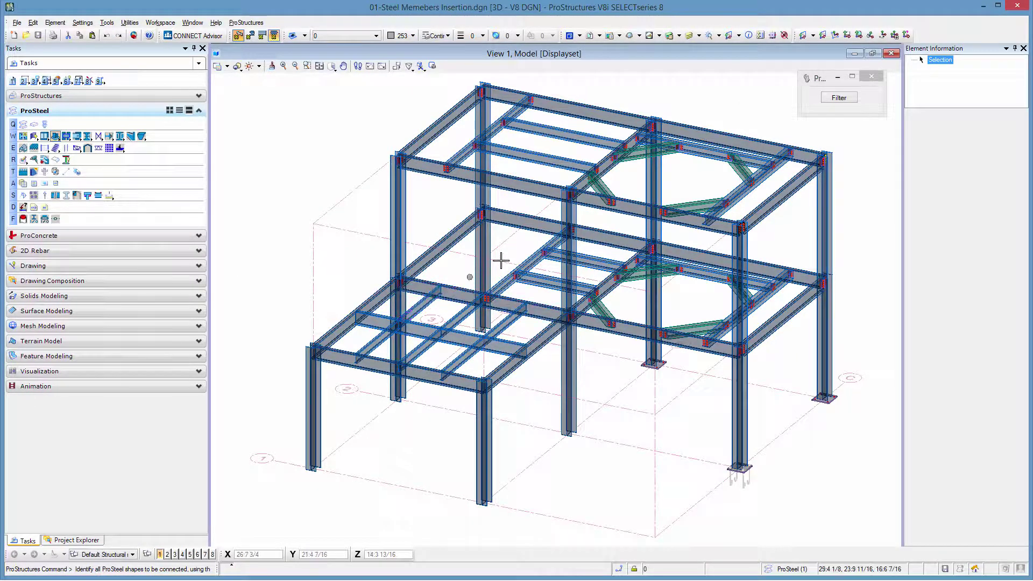
pyautogui.click(473, 275)
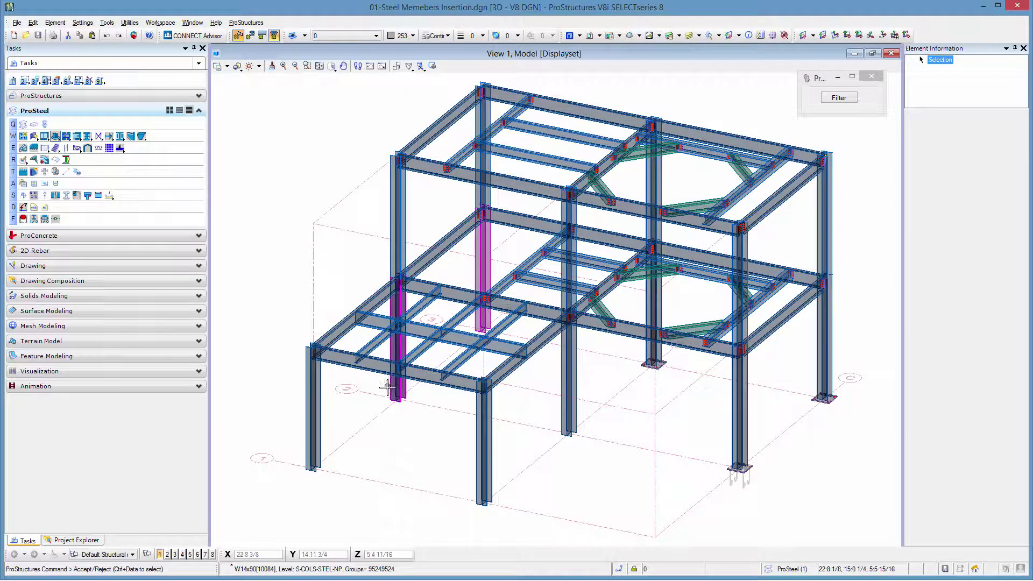
pyautogui.keyDown('ctrl'); pyautogui.click(390, 386); pyautogui.keyUp('ctrl')
pyautogui.keyDown('ctrl'); pyautogui.click(565, 420); pyautogui.keyUp('ctrl')
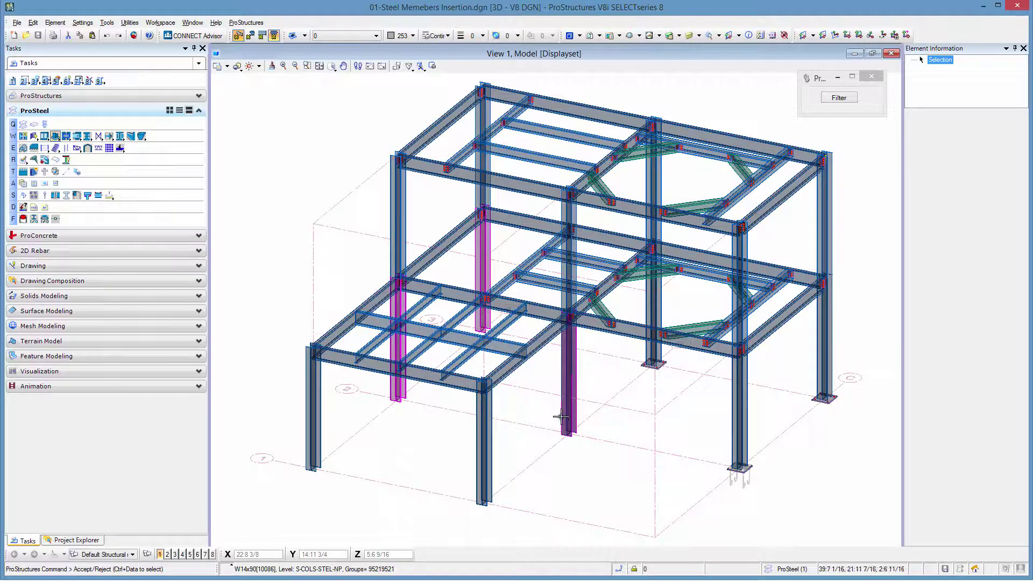
pyautogui.keyDown('ctrl'); pyautogui.click(485, 462); pyautogui.keyUp('ctrl')
pyautogui.keyDown('ctrl'); pyautogui.click(314, 428); pyautogui.keyUp('ctrl')
pyautogui.click(253, 250)
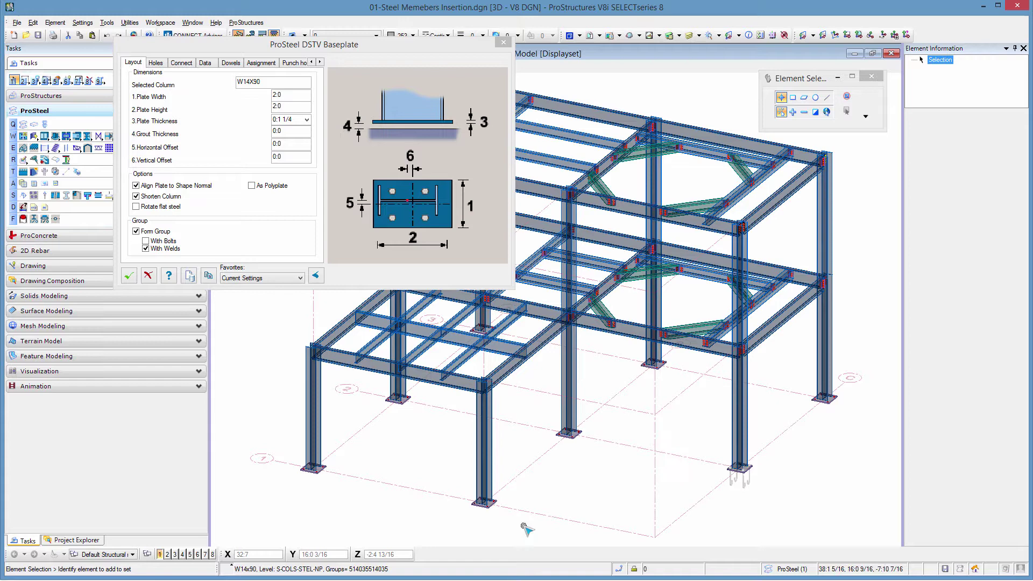
pyautogui.click(128, 275)
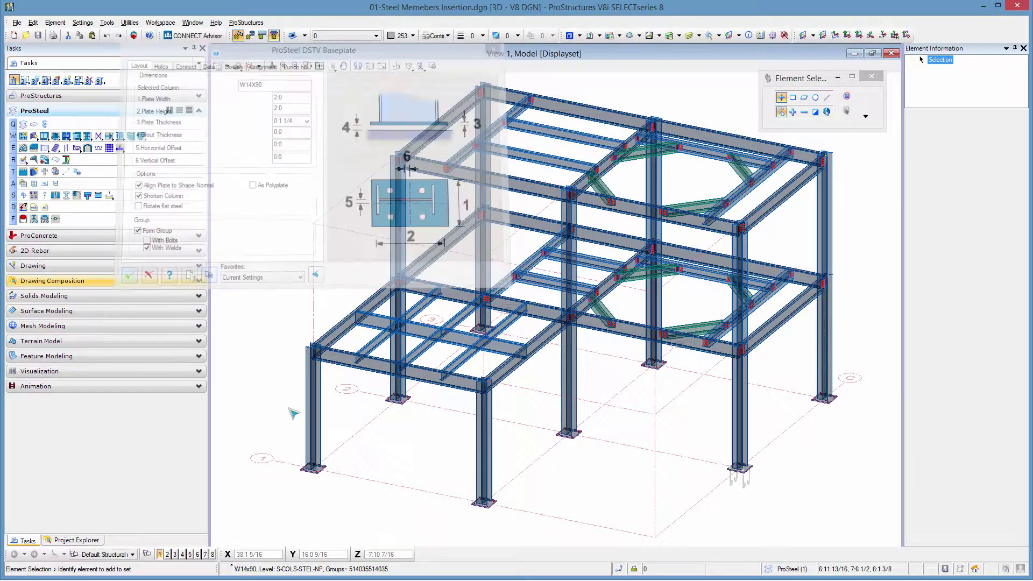
# Reassign the front column's base plate to area class 8-Area 1.
pyautogui.click(483, 509)
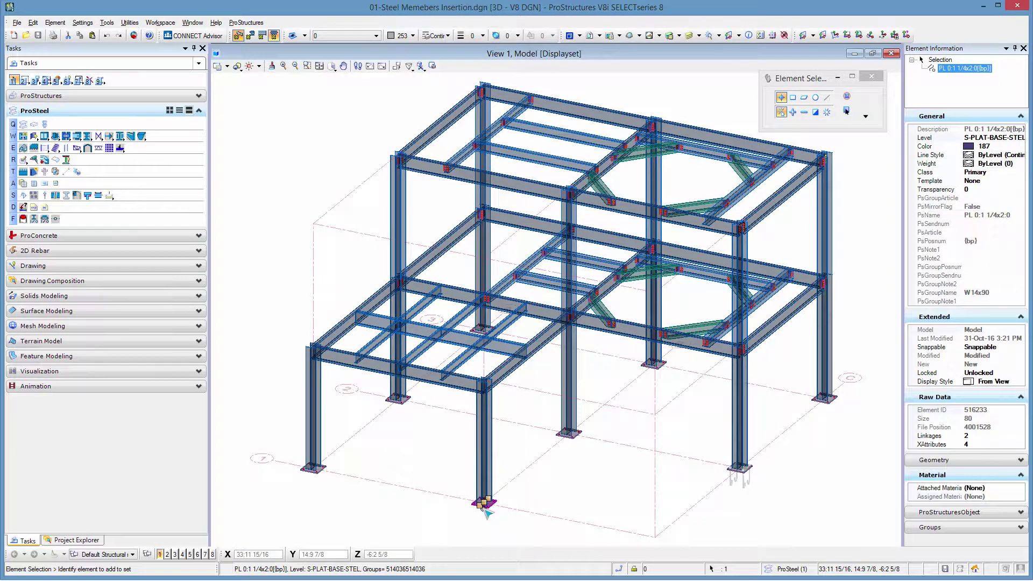
pyautogui.rightClick(484, 511)
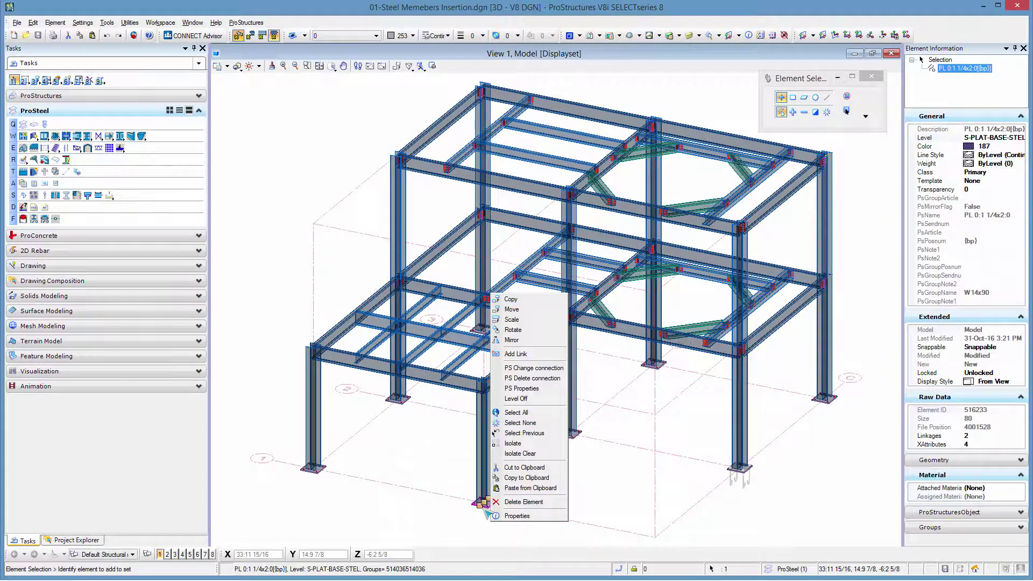
pyautogui.click(528, 368)
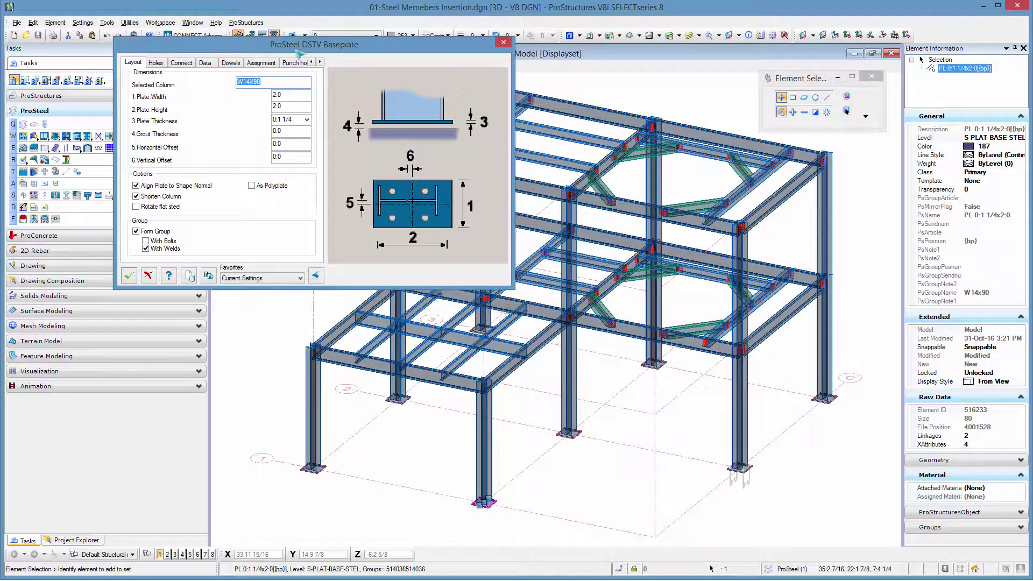
pyautogui.click(320, 62)
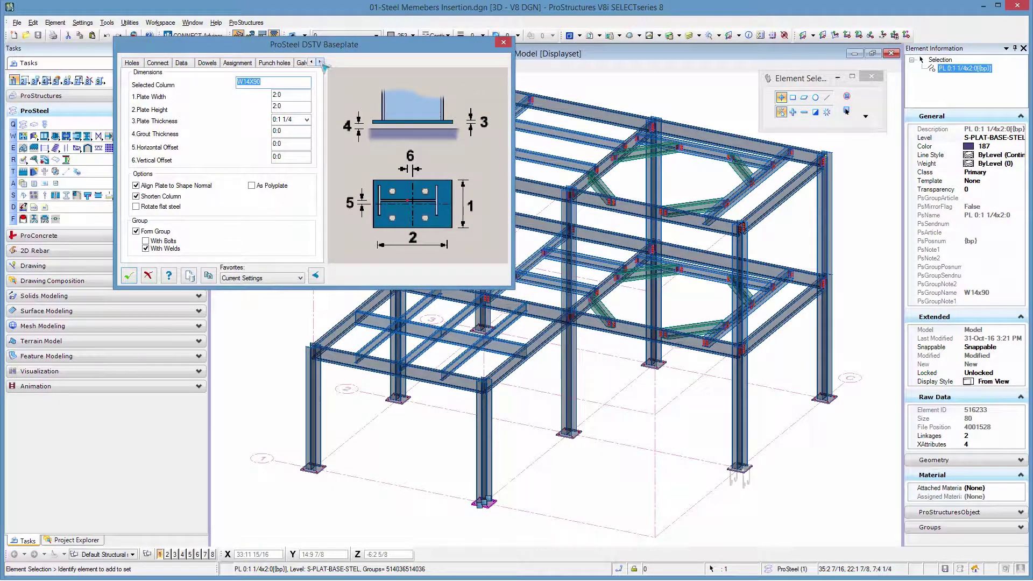
pyautogui.click(320, 62)
pyautogui.click(320, 62)
pyautogui.click(159, 63)
pyautogui.click(187, 62)
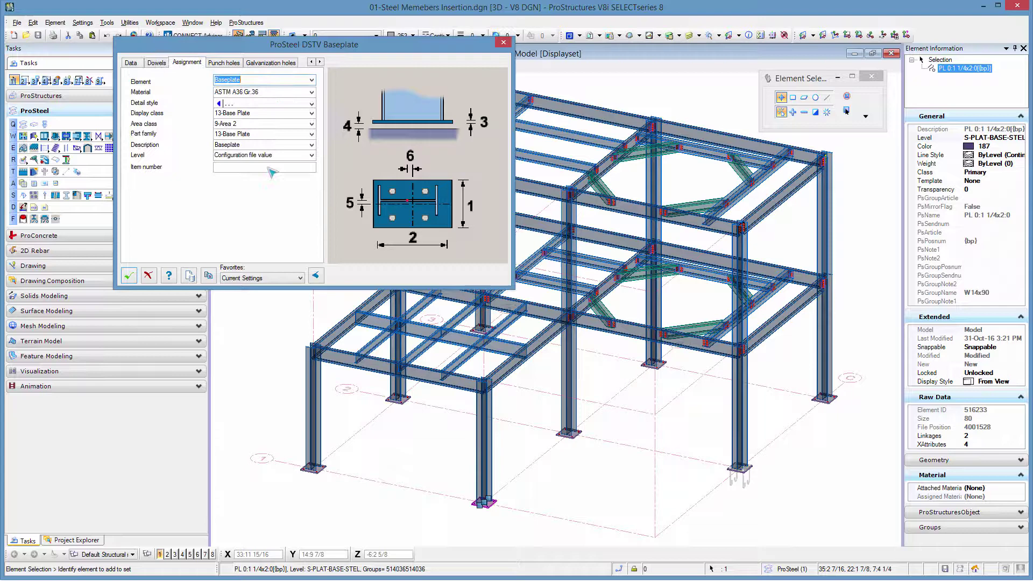
pyautogui.click(311, 123)
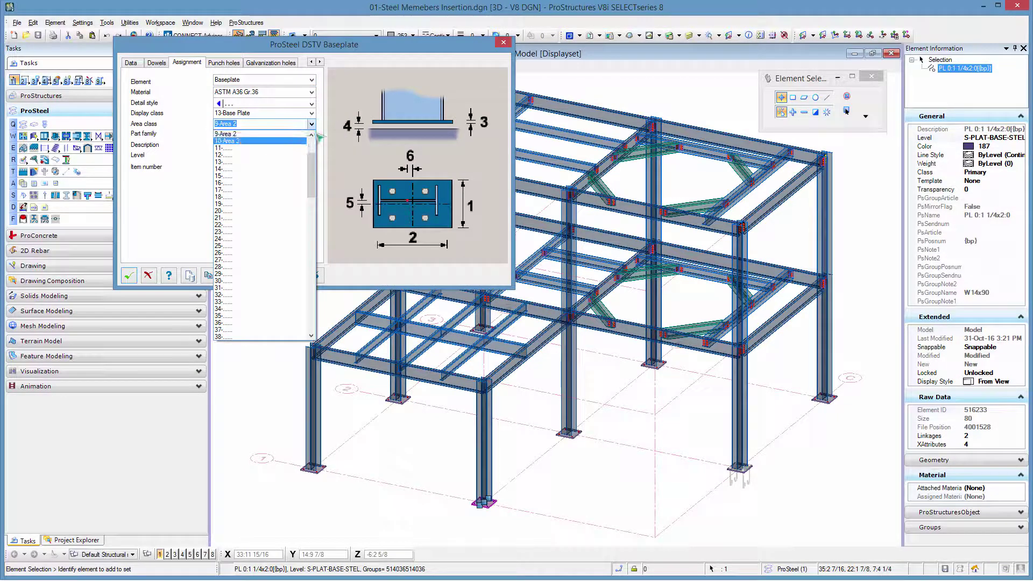
pyautogui.click(260, 133)
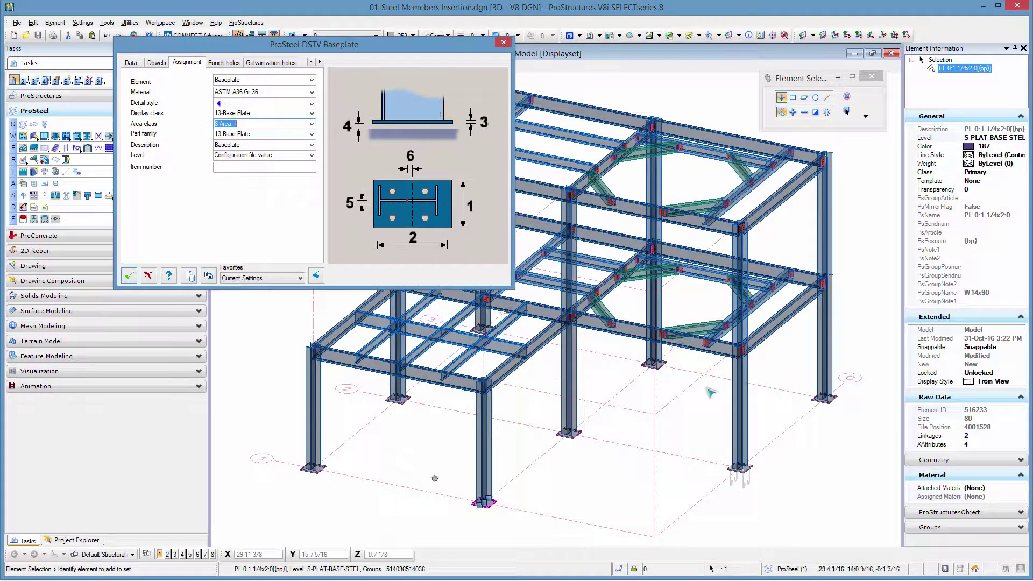
pyautogui.click(129, 276)
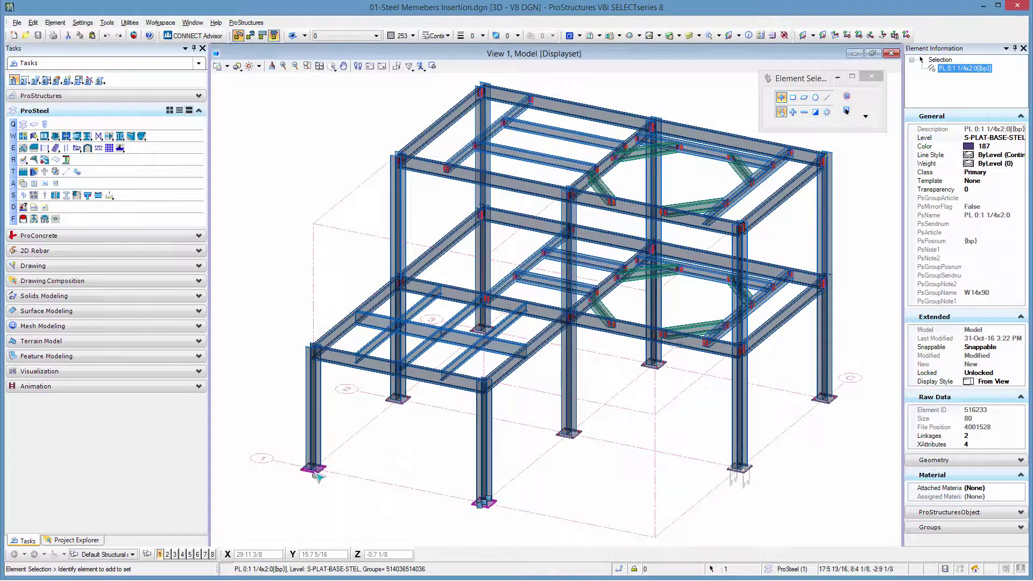
# Reassign the front-left column's base plate to area class 8-Area 1 as well.
pyautogui.rightClick(318, 475)
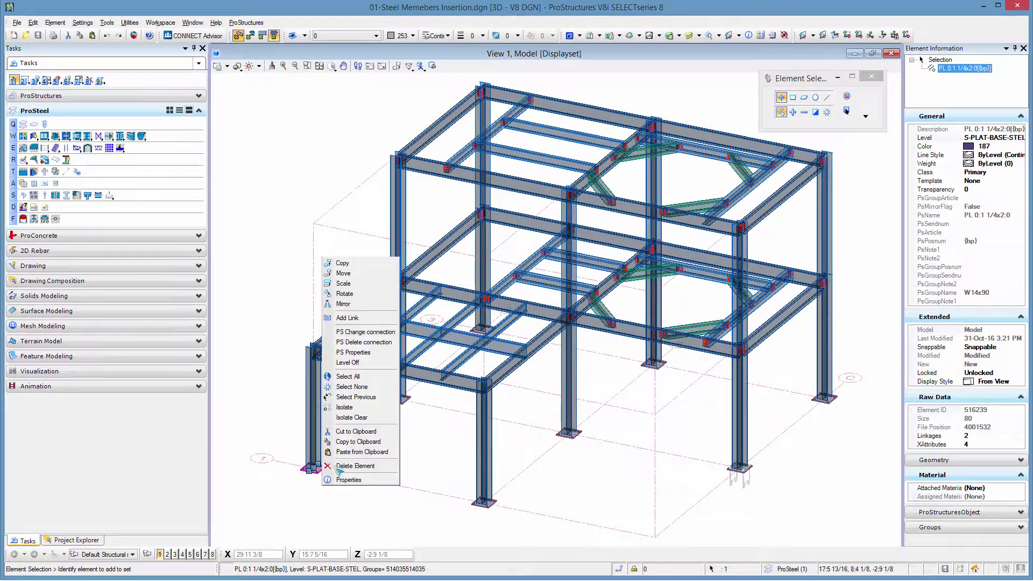
pyautogui.click(364, 333)
pyautogui.click(312, 124)
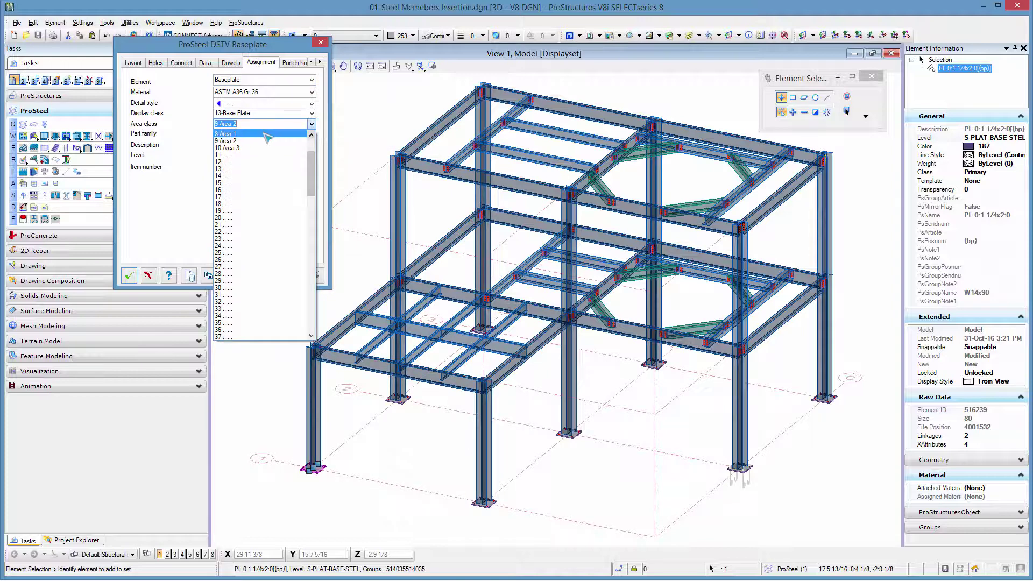
pyautogui.click(191, 224)
pyautogui.click(128, 276)
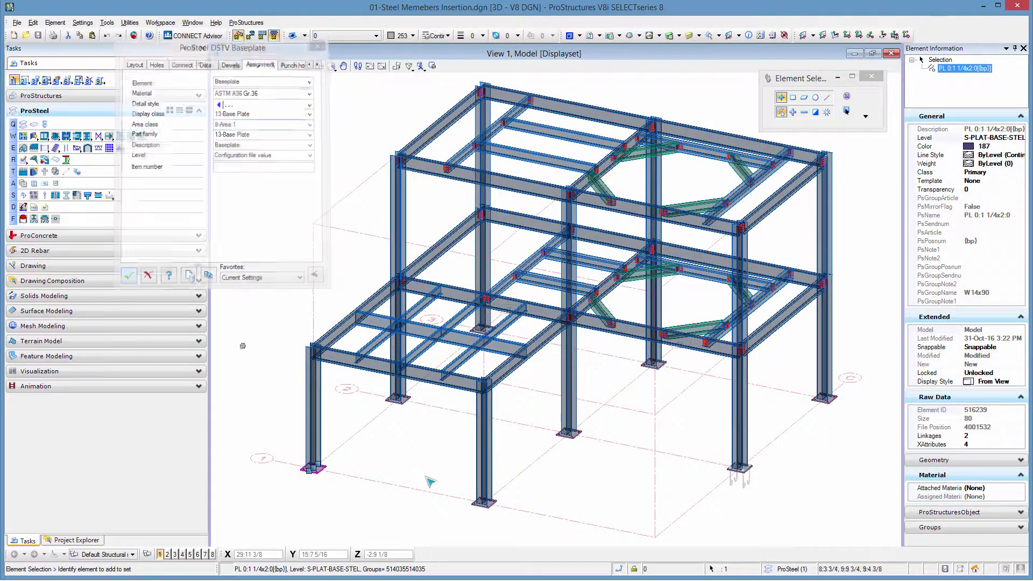
# Start a web angle connection between the front W18x35 beam and the left W14x90 column.
pyautogui.click(602, 487)
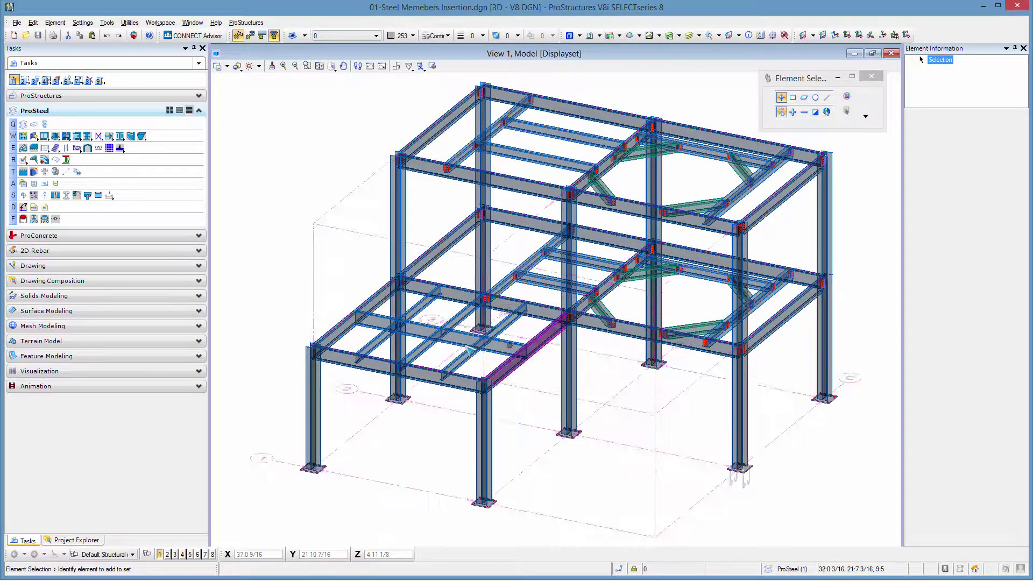
pyautogui.scroll(3, 464, 346)
pyautogui.moveTo(729, 371); pyautogui.dragTo(739, 390, button='middle')
pyautogui.moveTo(740, 390); pyautogui.dragTo(807, 387)
pyautogui.rightClick(807, 388)
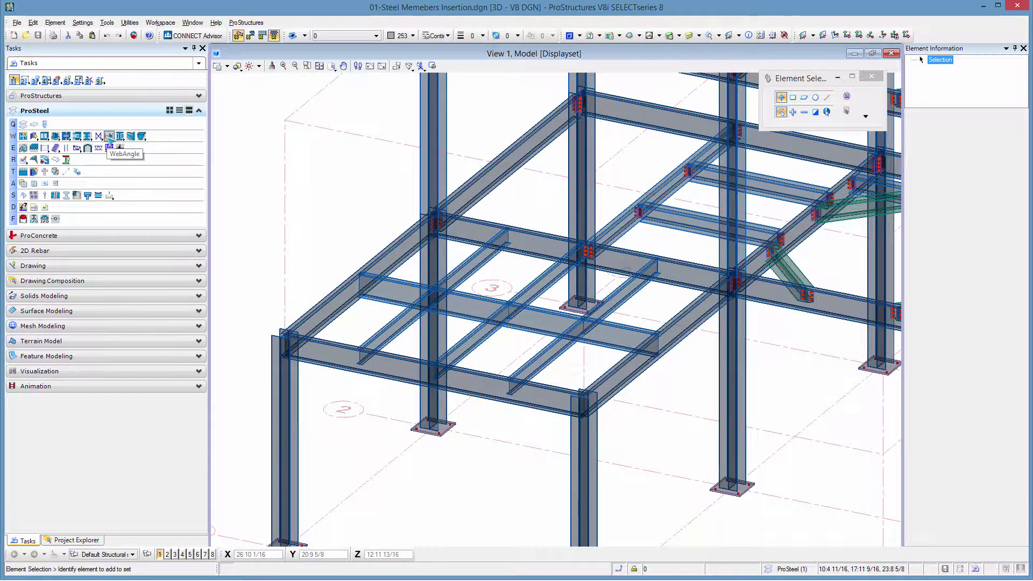
pyautogui.click(109, 136)
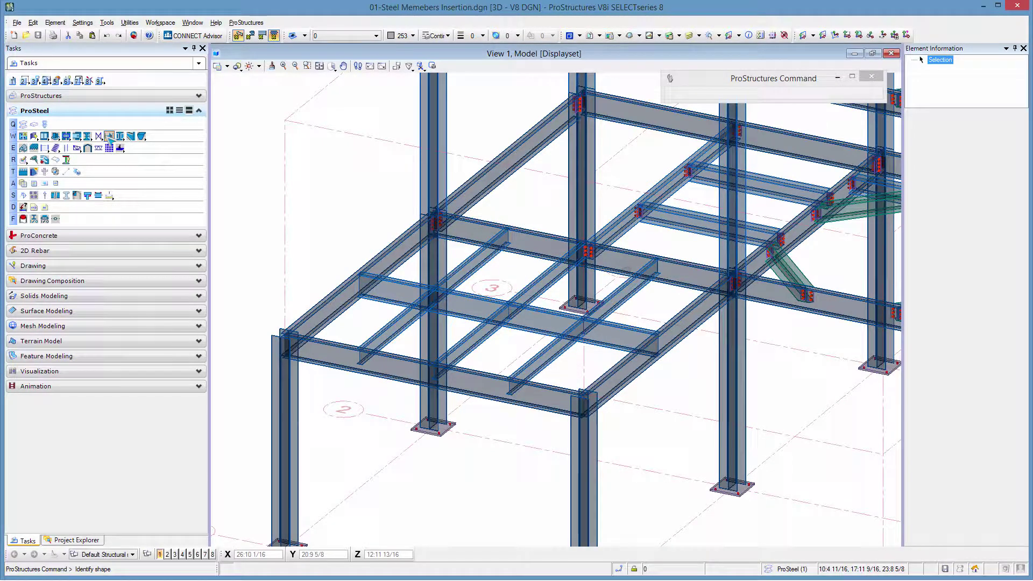
pyautogui.click(389, 379)
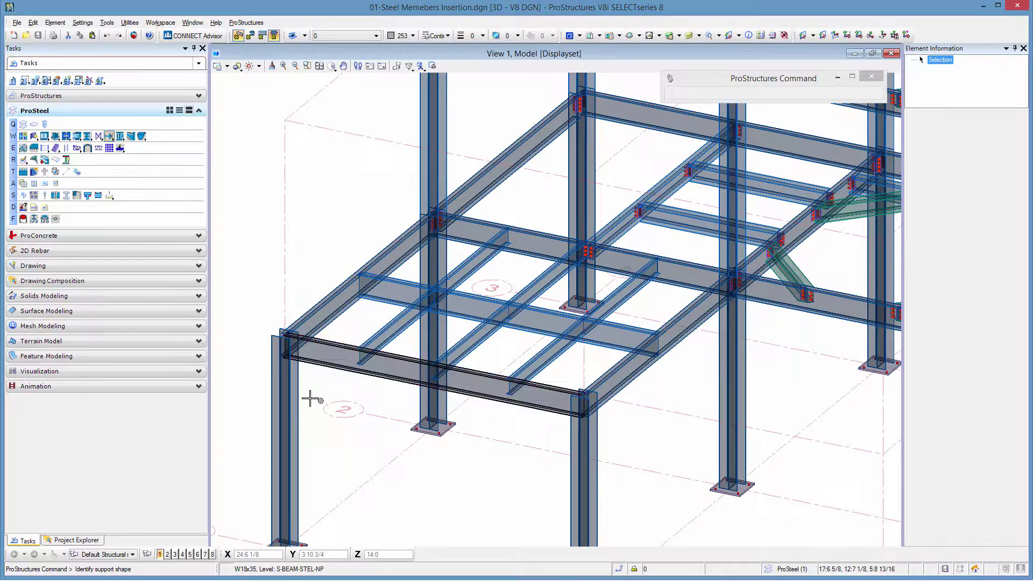
pyautogui.click(290, 378)
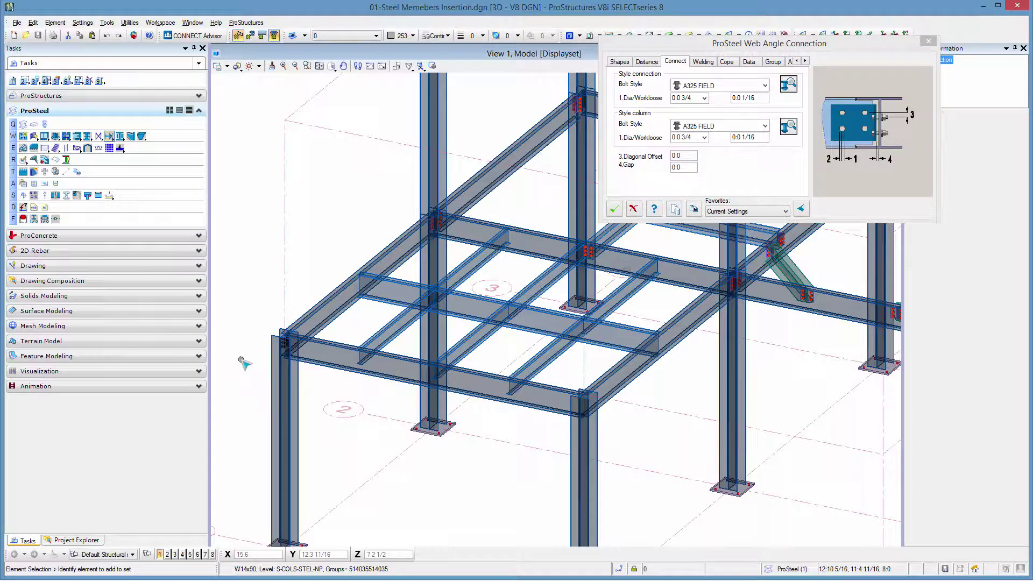
# Load the Column Web template and apply the web angle connection at the left column.
pyautogui.scroll(5, 244, 364)
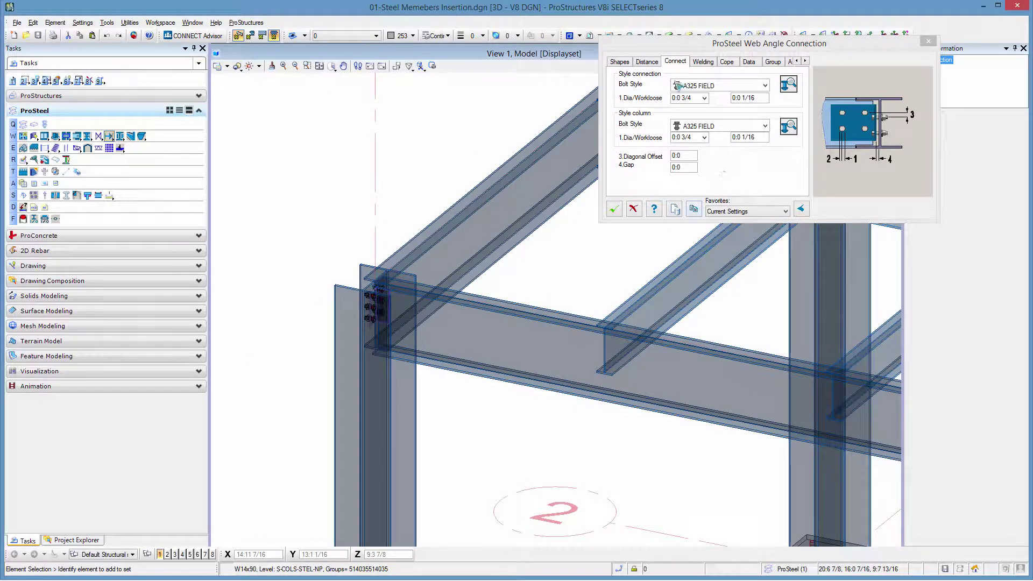
pyautogui.click(646, 62)
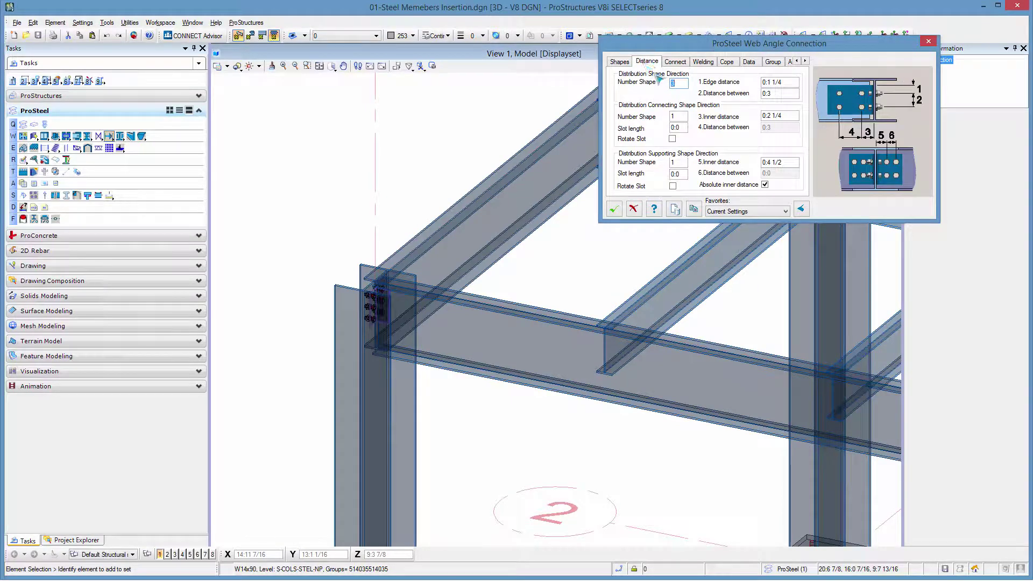
pyautogui.click(619, 61)
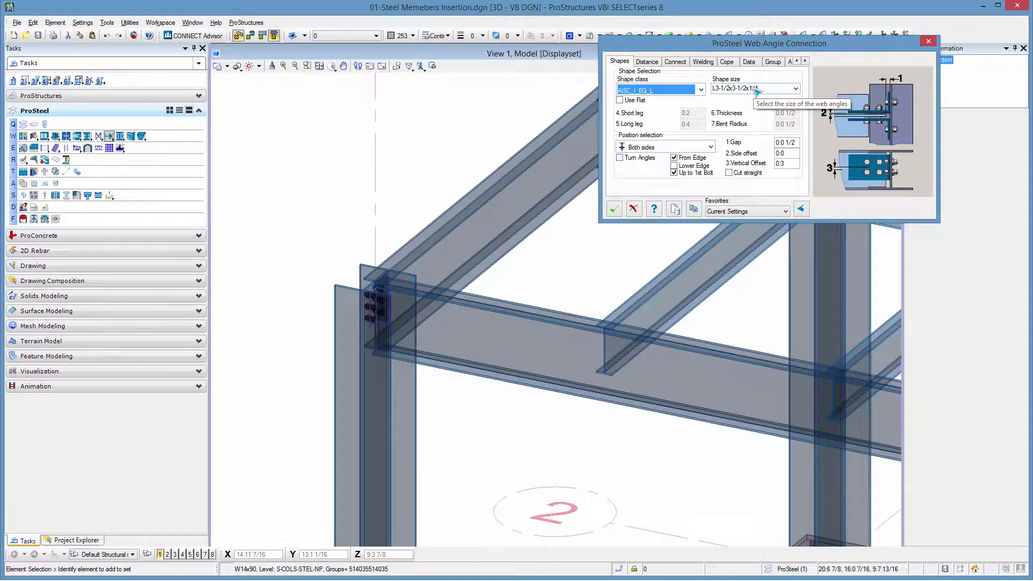
pyautogui.click(675, 209)
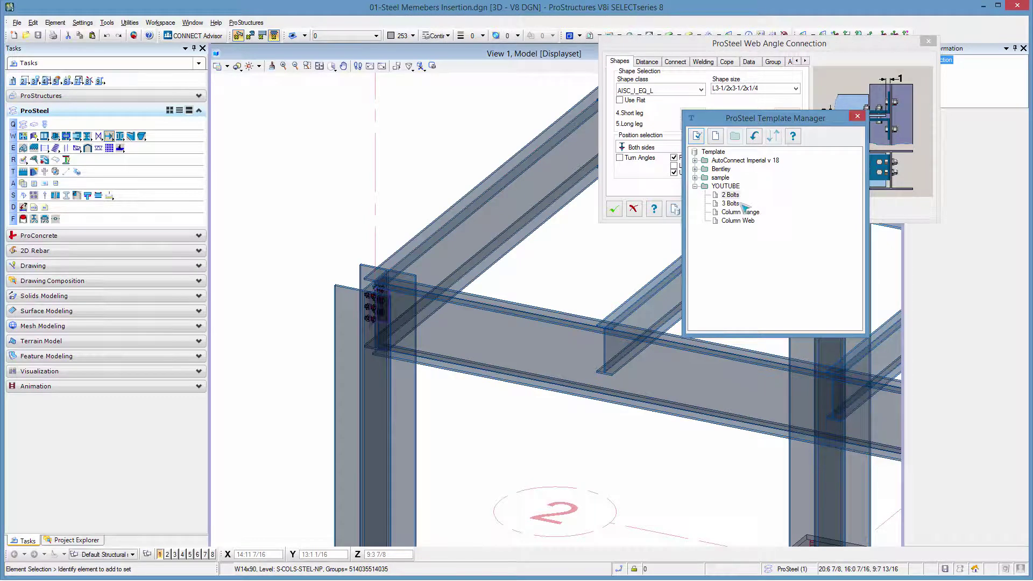
pyautogui.click(737, 221)
pyautogui.doubleClick(738, 220)
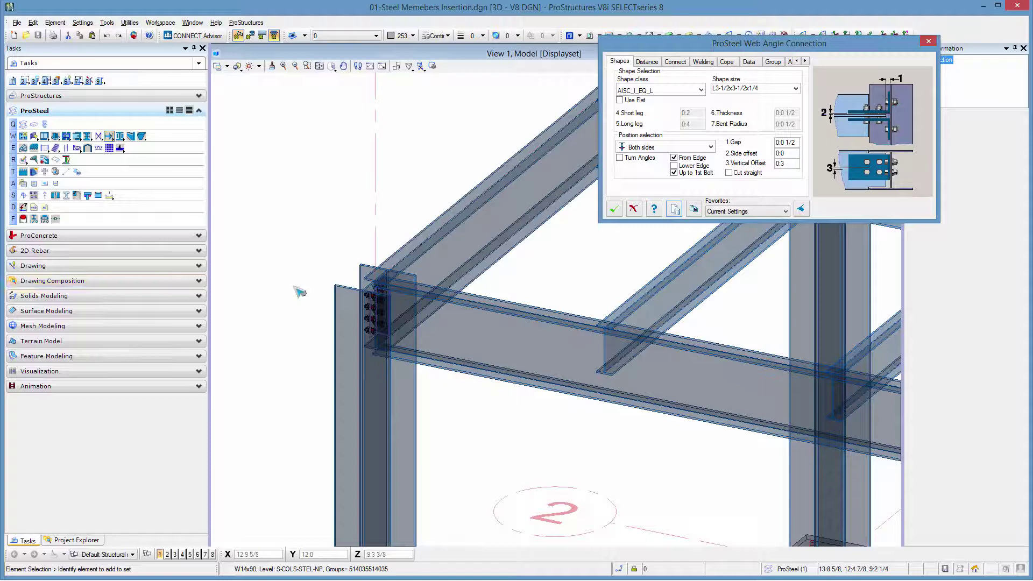
pyautogui.keyDown('shift'); pyautogui.moveTo(300, 293); pyautogui.dragTo(622, 394, button='middle'); pyautogui.keyUp('shift')
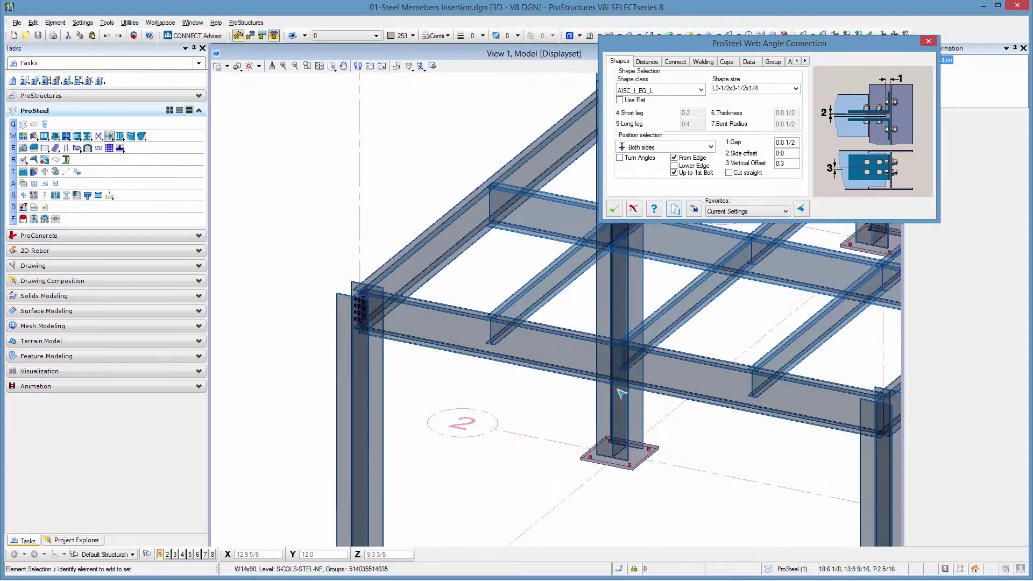
pyautogui.click(613, 209)
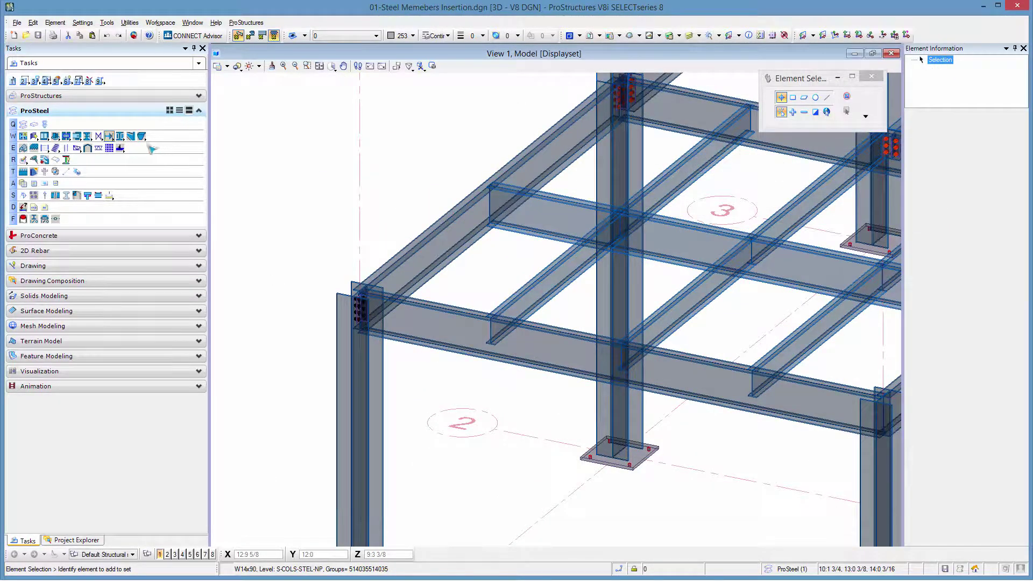
# Add the same Column Web angle connection where the front beam meets the right column.
pyautogui.click(110, 136)
pyautogui.click(814, 372)
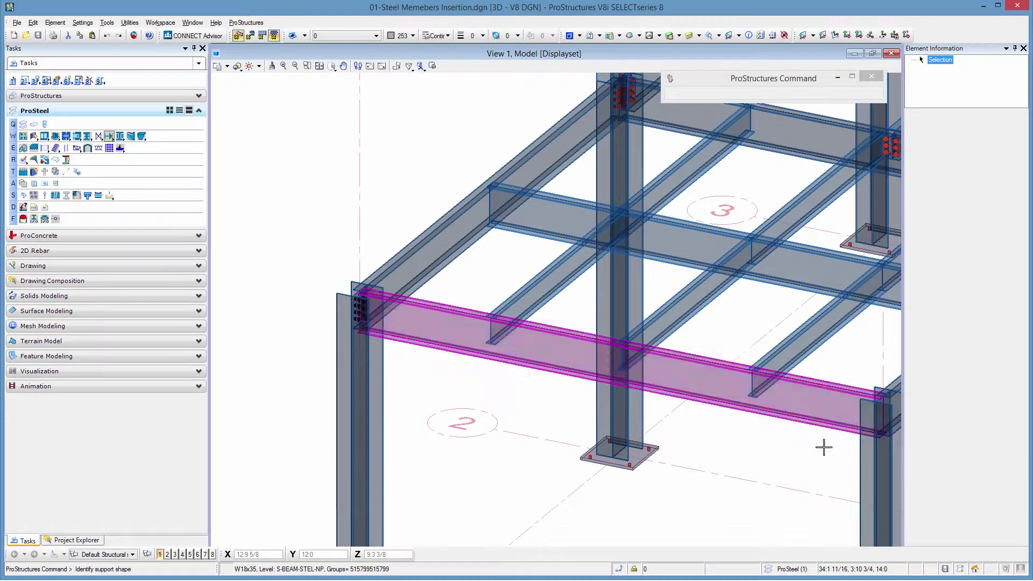
pyautogui.click(860, 457)
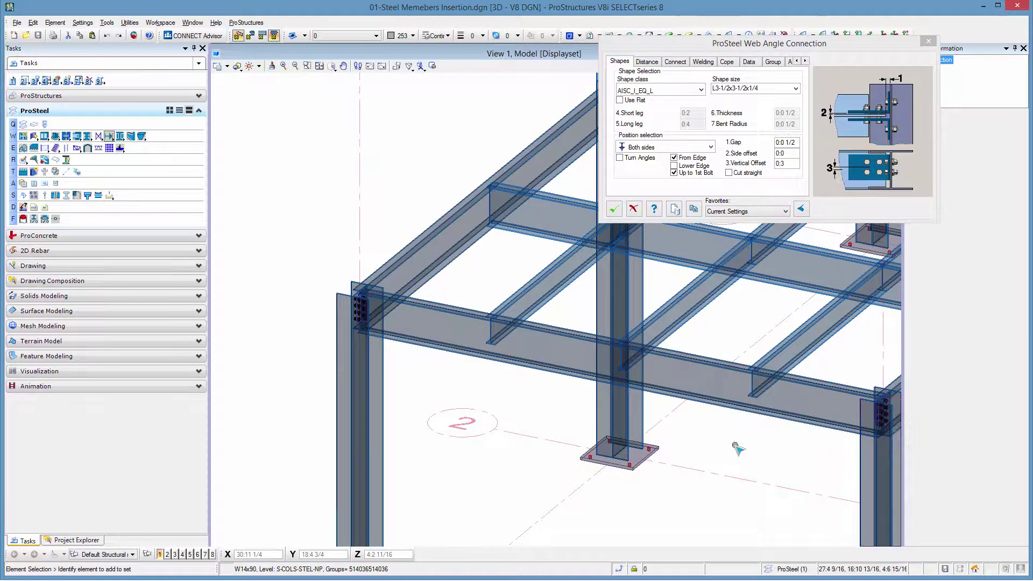
pyautogui.scroll(-3, 731, 449)
pyautogui.scroll(3, 866, 446)
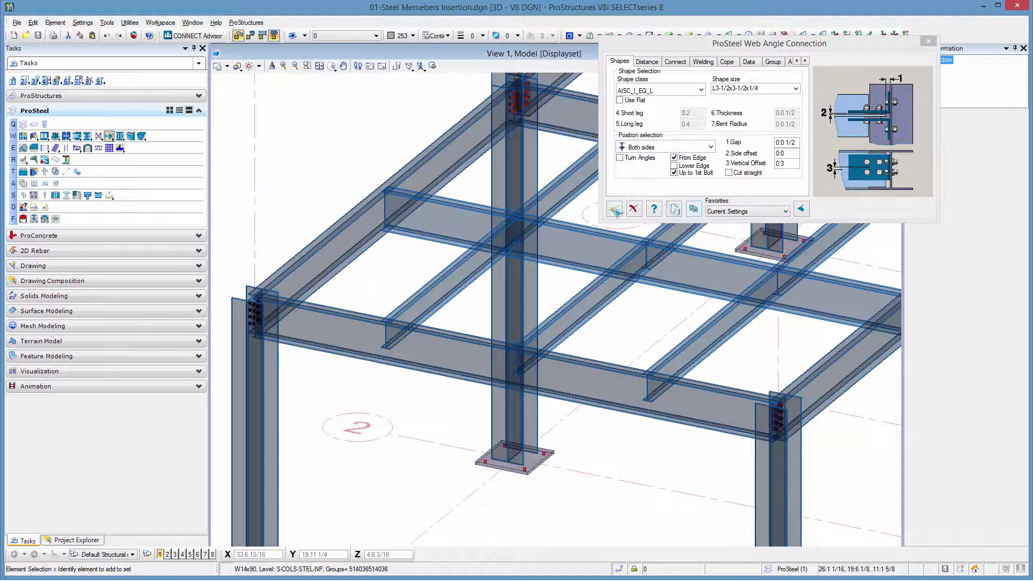
pyautogui.click(615, 210)
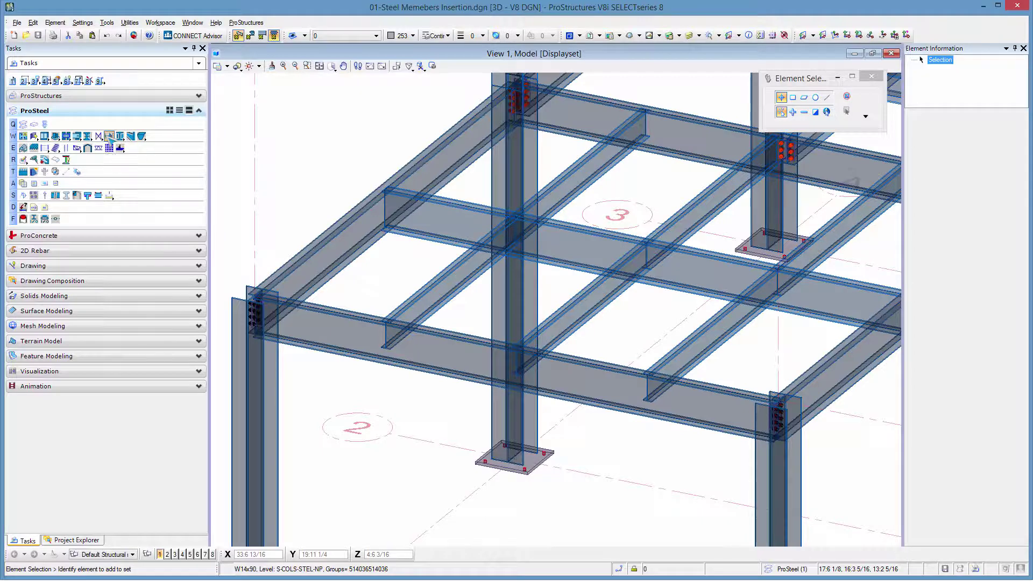
# Join the left side W18x35 beam to the left W14x90 column using Column Flange template angles.
pyautogui.click(109, 136)
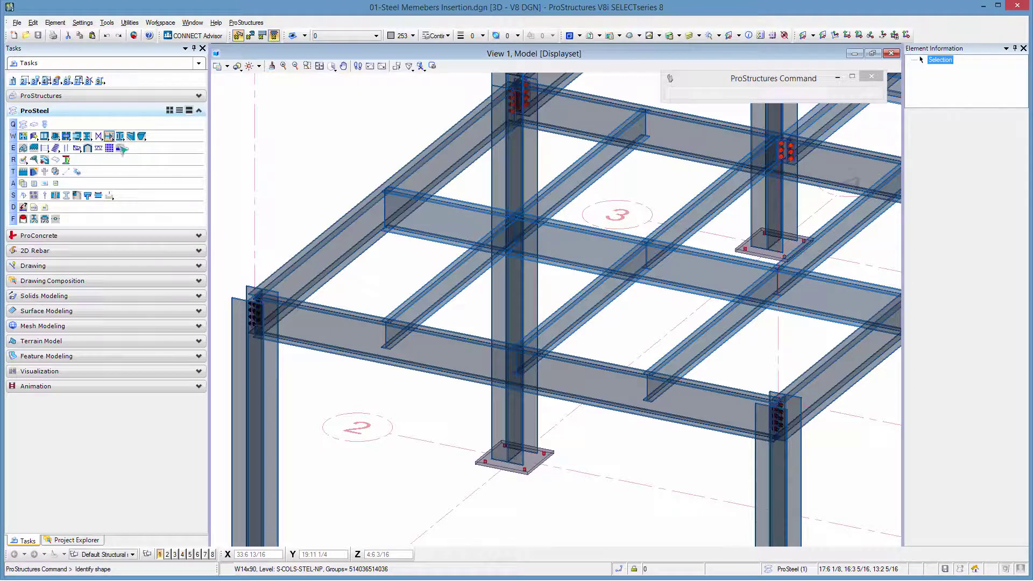
pyautogui.click(351, 262)
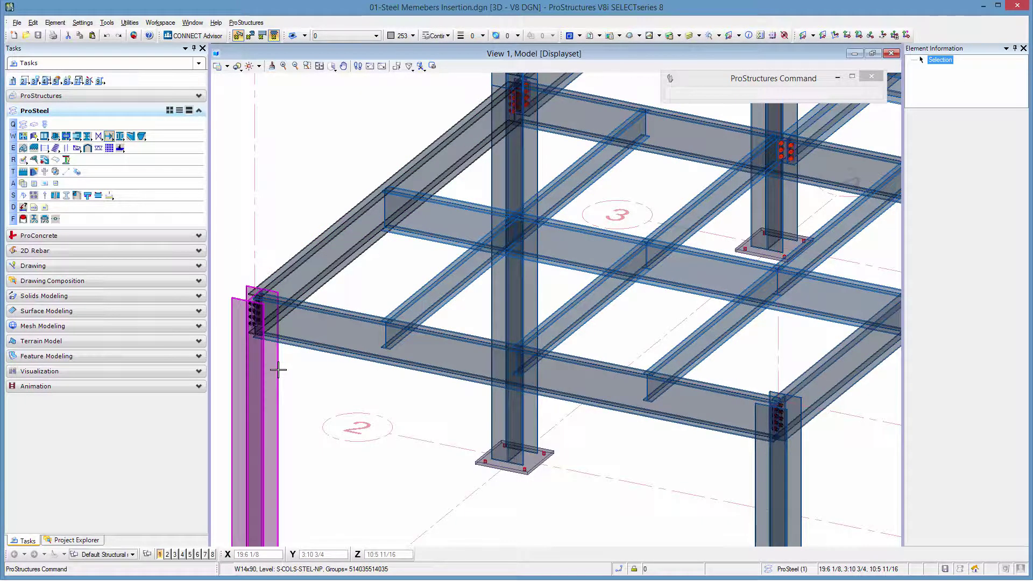
pyautogui.click(279, 369)
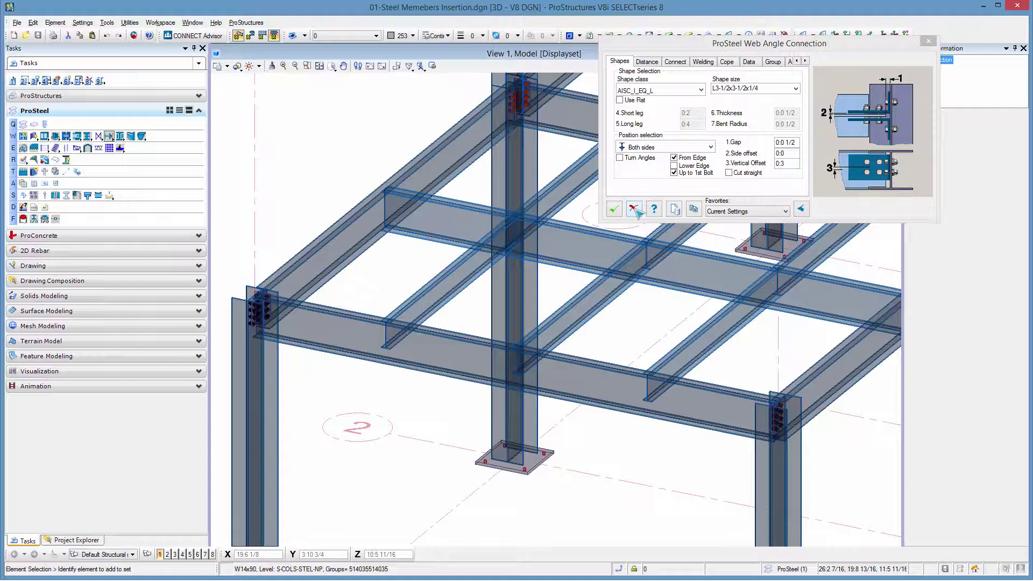
pyautogui.scroll(5, 227, 296)
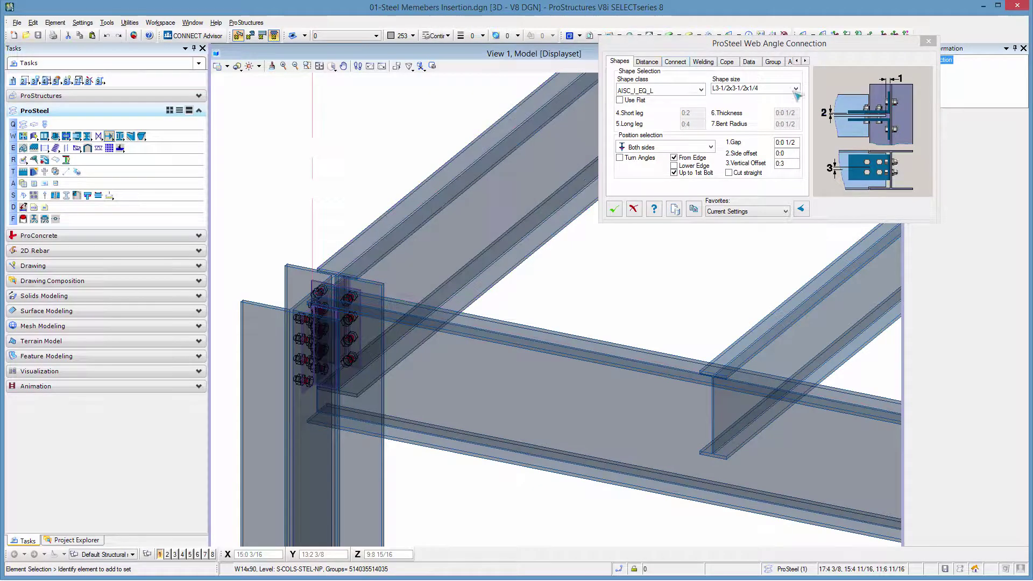
pyautogui.click(674, 209)
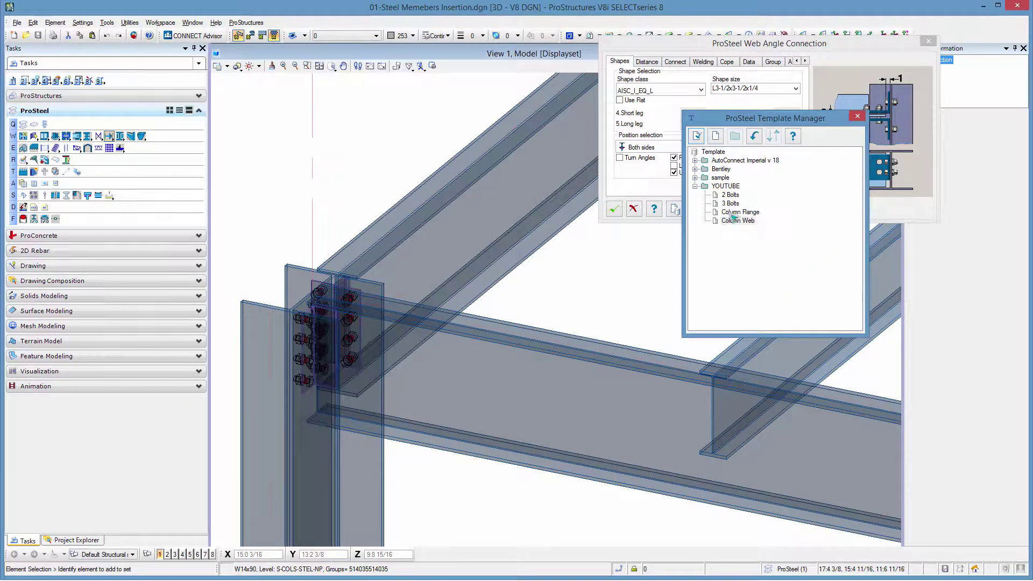
pyautogui.doubleClick(736, 214)
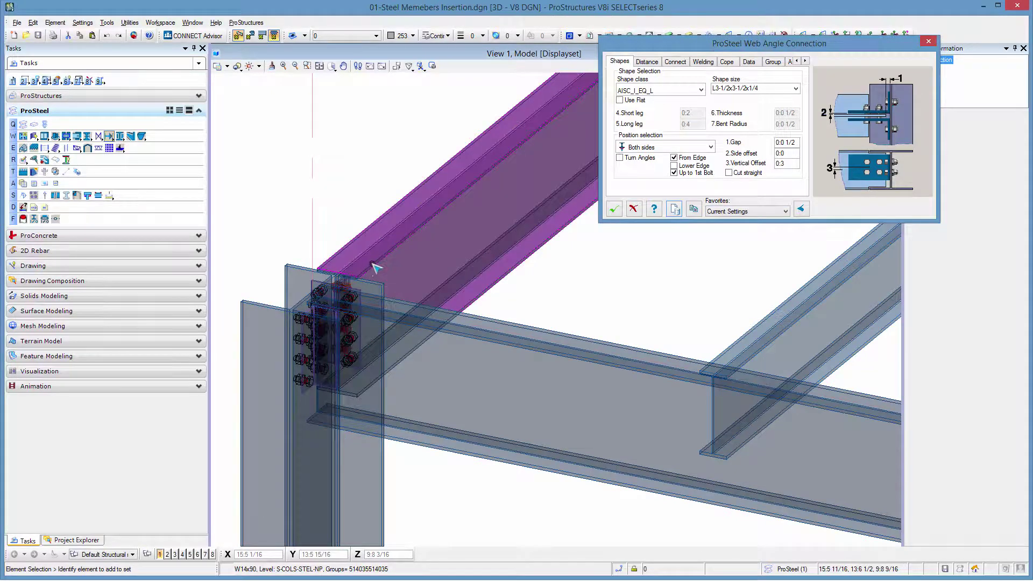
pyautogui.click(694, 210)
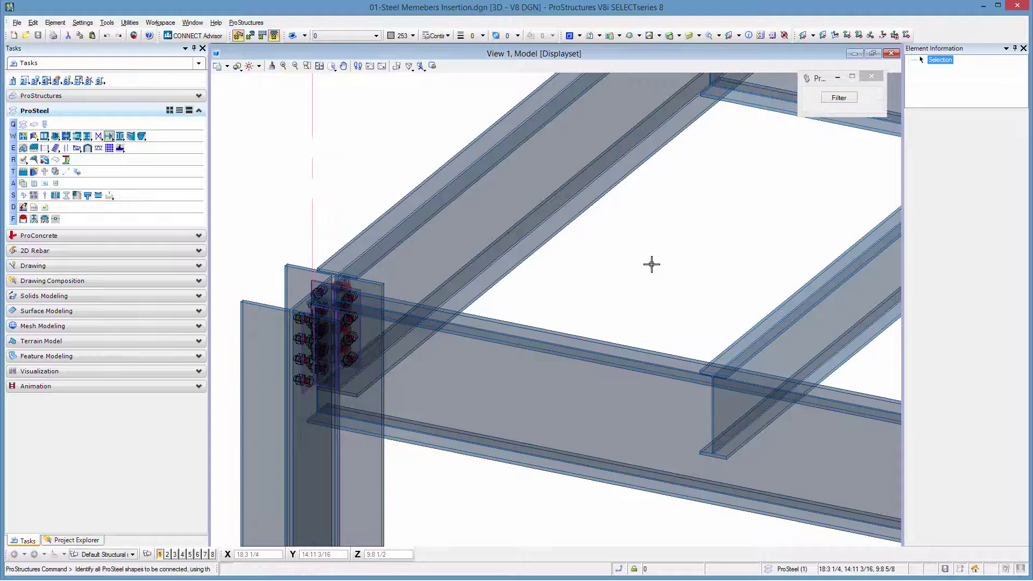
# Pick the left and right side beams and the right column as clone targets.
pyautogui.scroll(-5, 618, 268)
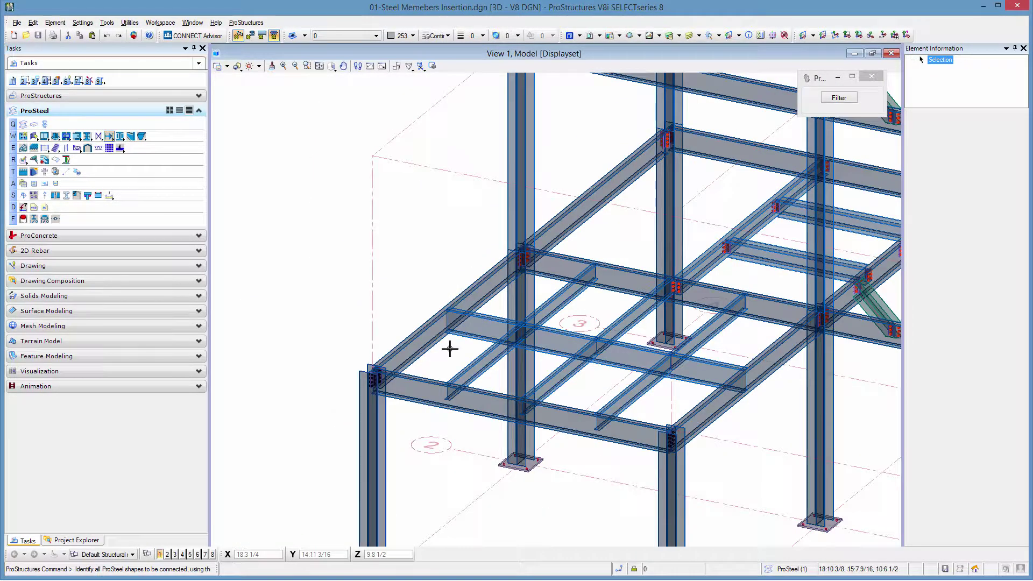
pyautogui.click(494, 296)
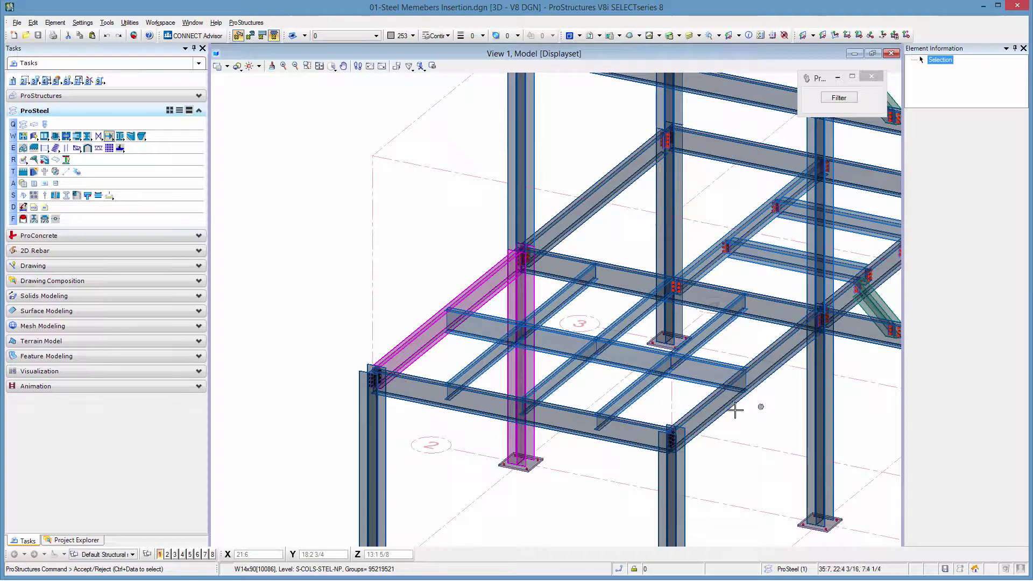
pyautogui.click(726, 413)
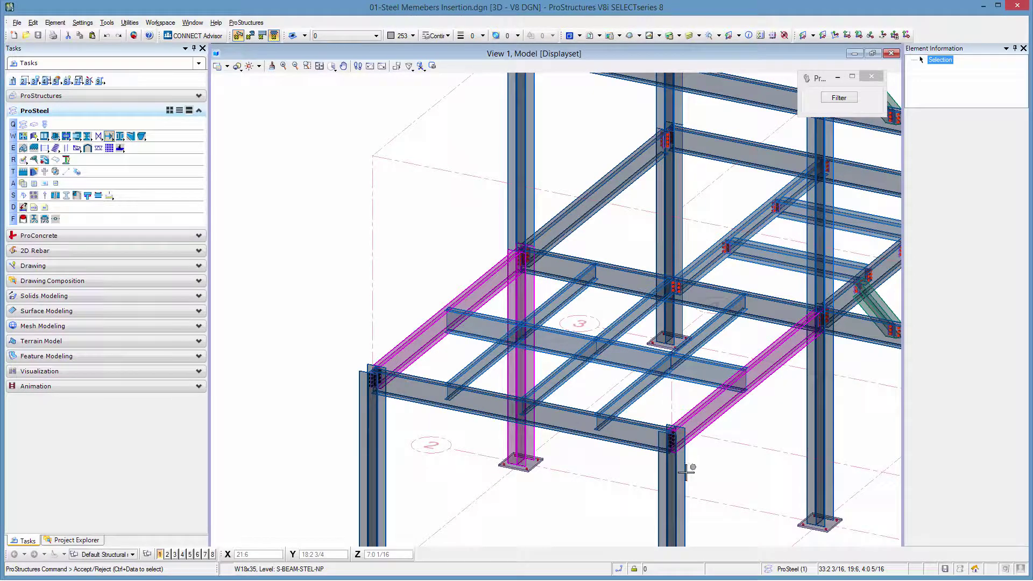
pyautogui.click(810, 428)
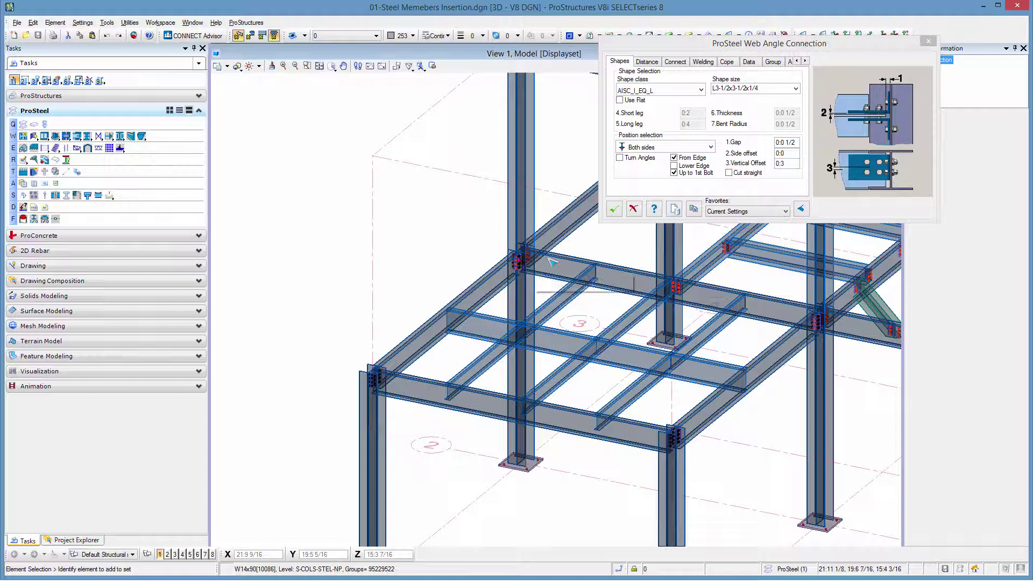
# Confirm the cloned connections and set up the middle floor beam's connection with the 3 Bolts template.
pyautogui.click(614, 209)
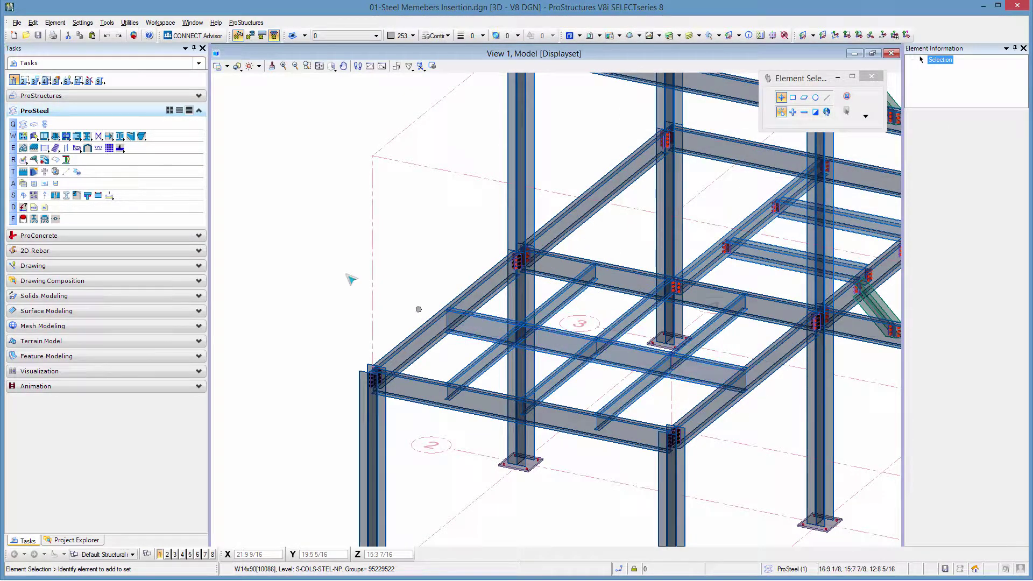
pyautogui.click(110, 136)
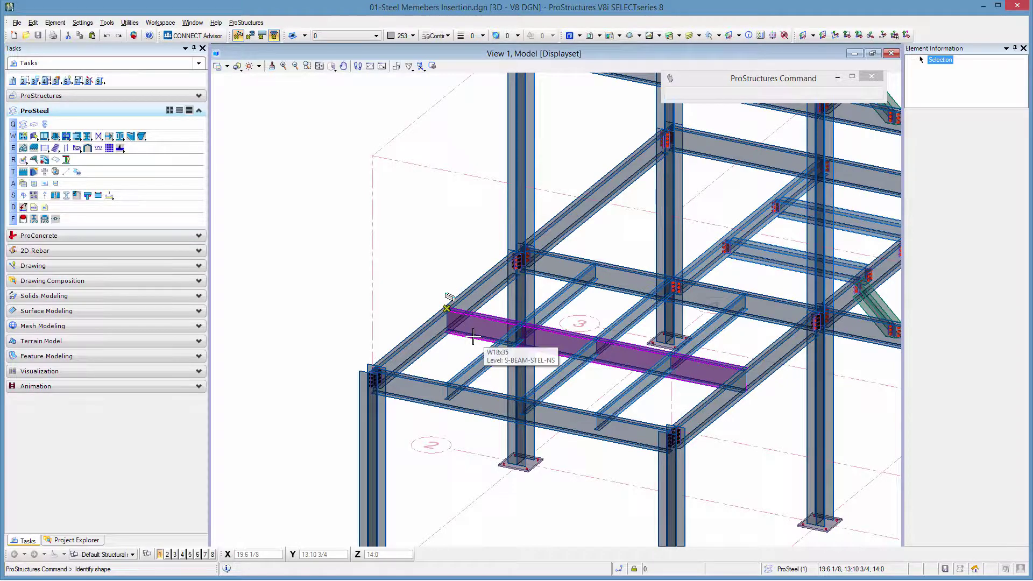
pyautogui.click(445, 328)
pyautogui.click(436, 341)
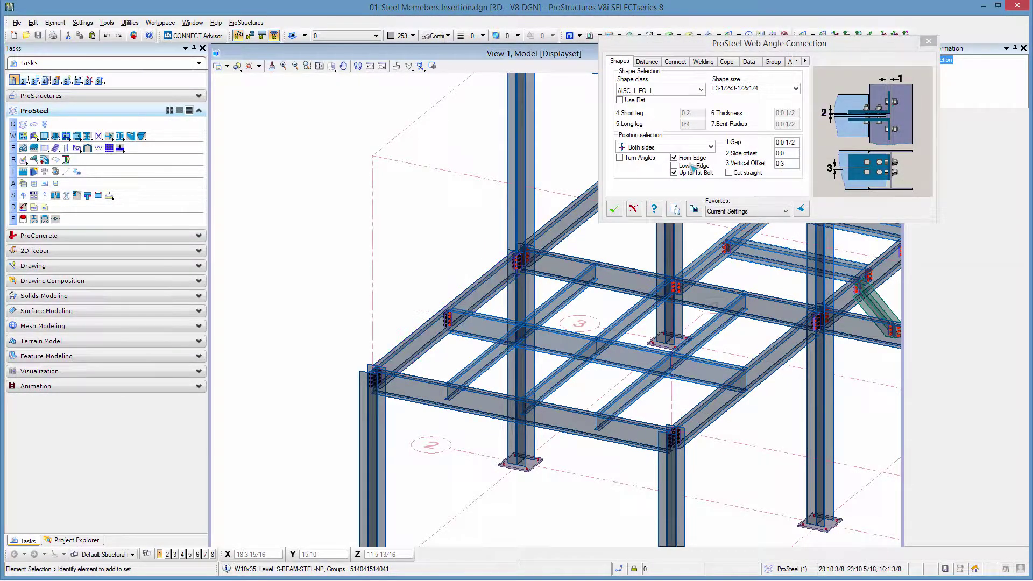
pyautogui.click(676, 211)
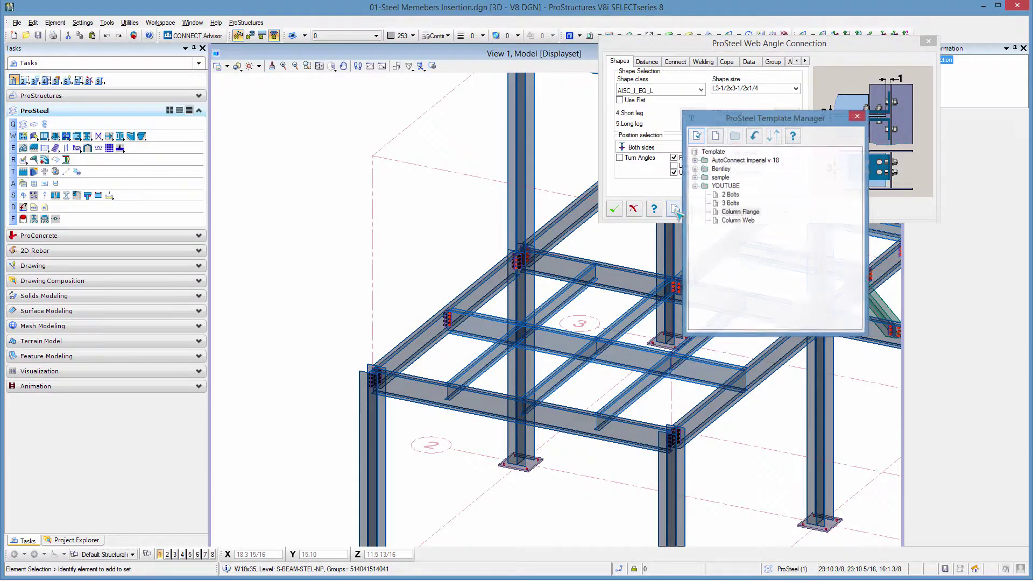
pyautogui.doubleClick(731, 204)
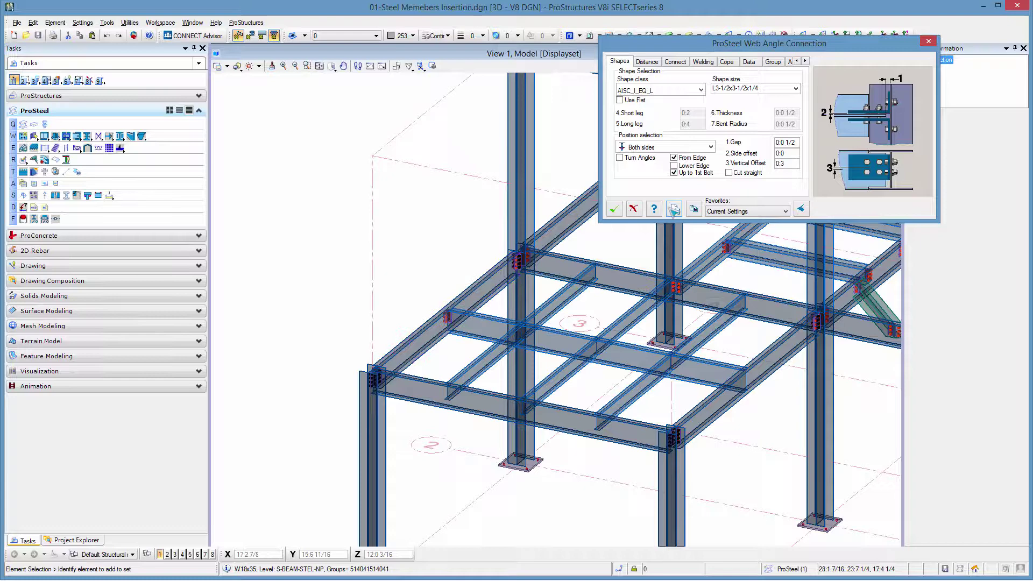
# Match existing properties to connect the middle transverse beam to the right girder.
pyautogui.click(694, 209)
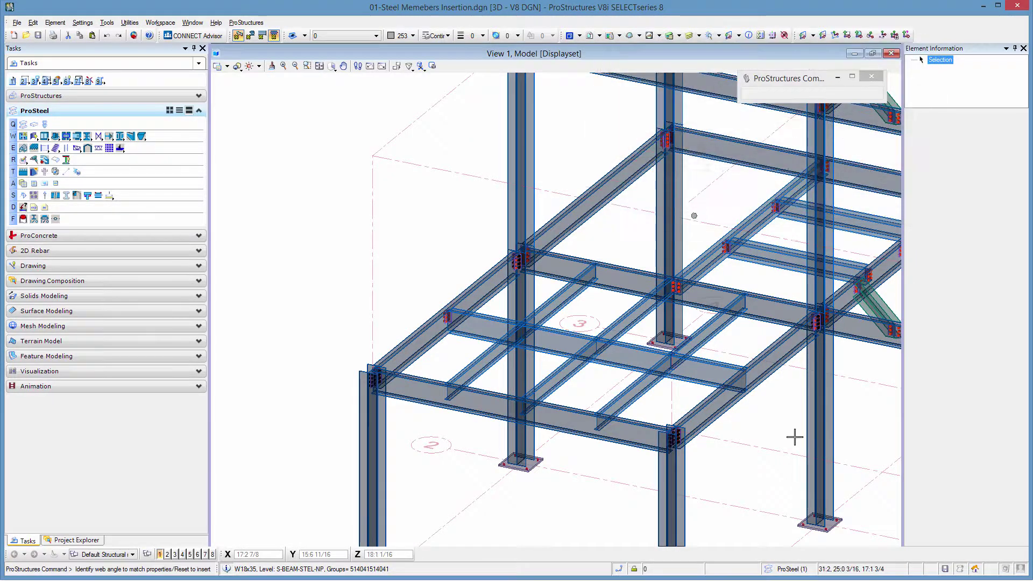
pyautogui.rightClick(773, 420)
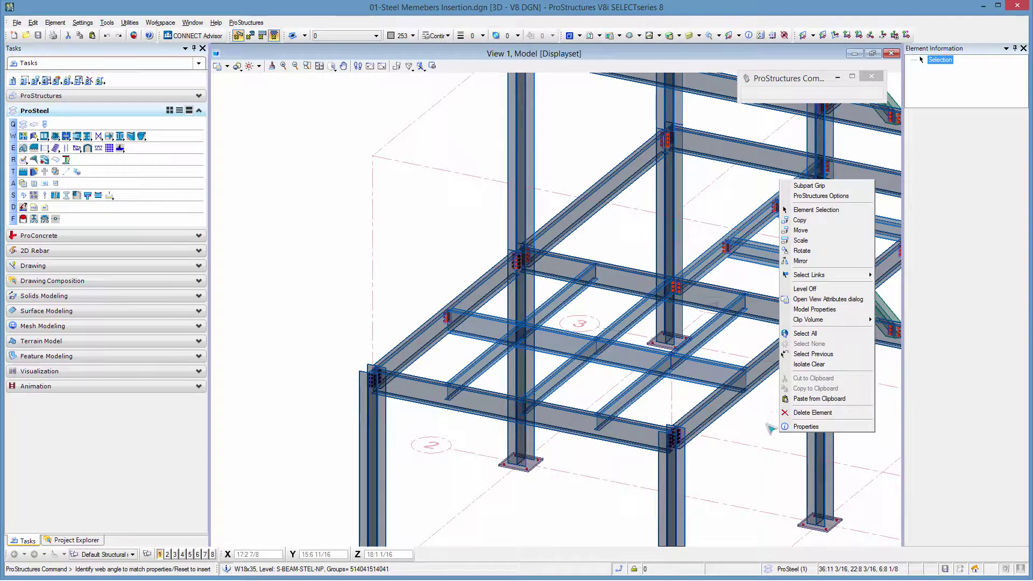
pyautogui.rightClick(768, 425)
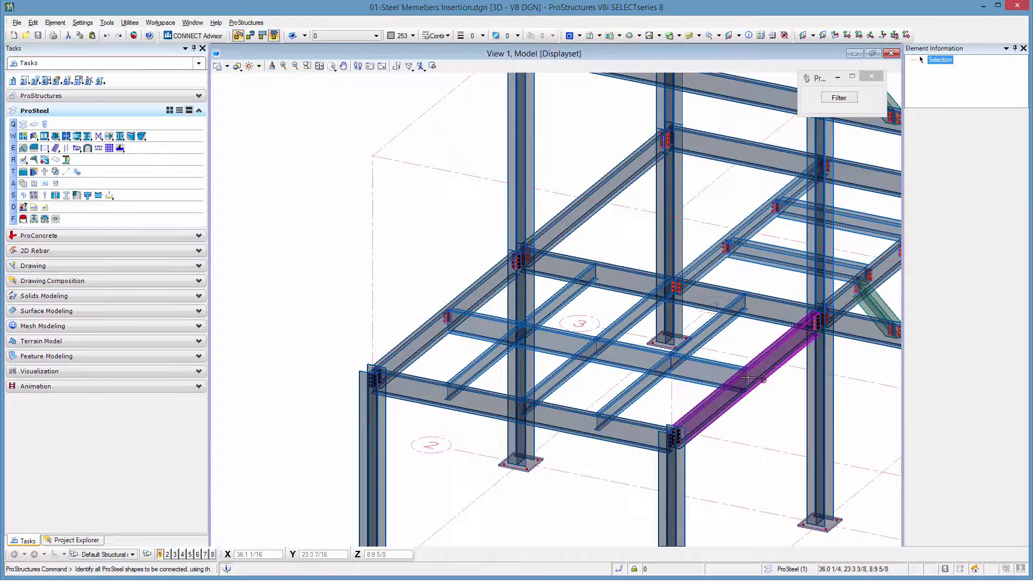
pyautogui.click(718, 366)
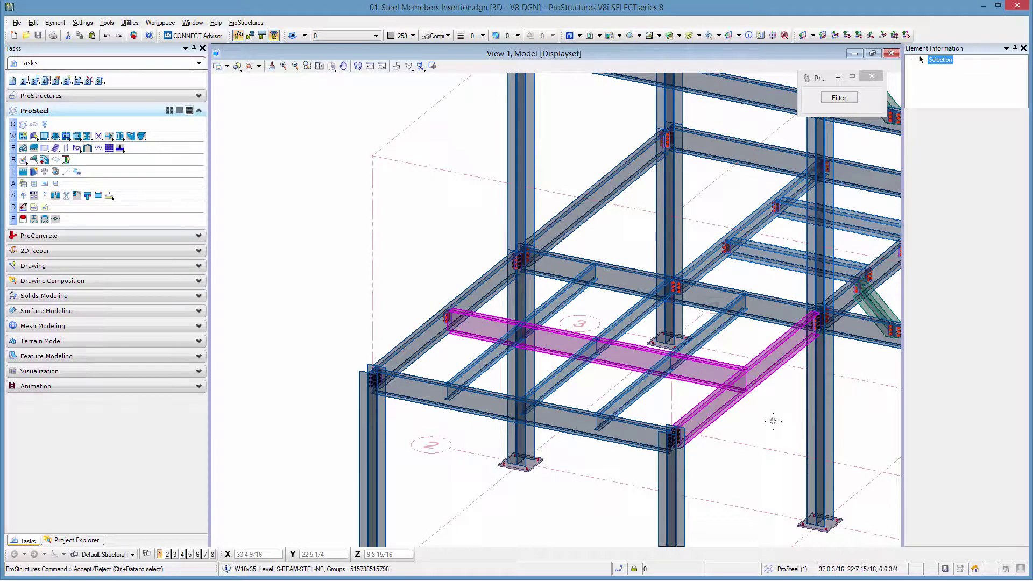
pyautogui.click(773, 422)
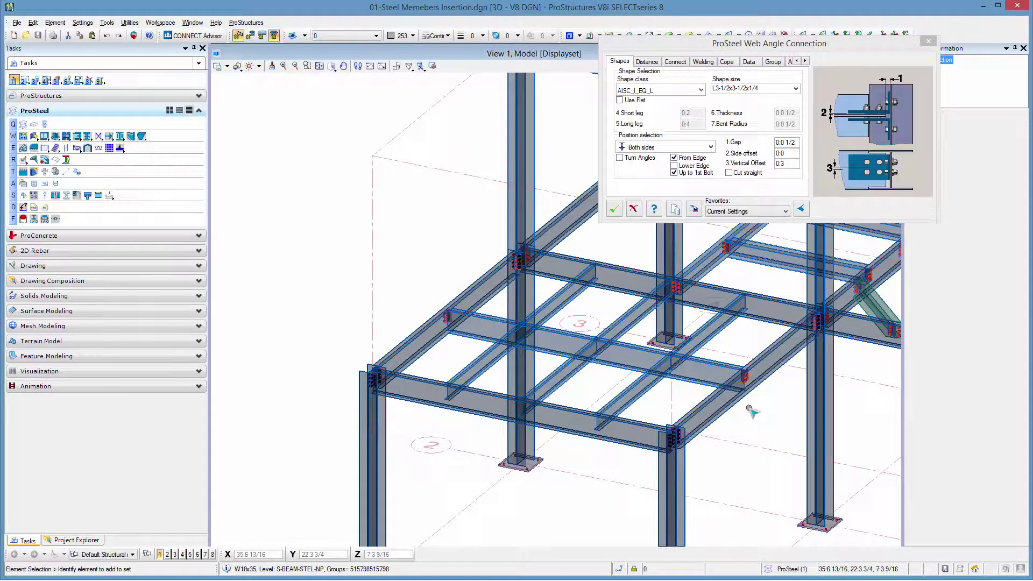
# Connect the leftmost floor beam to the front beam using a YOUTUBE set bolt template.
pyautogui.click(614, 209)
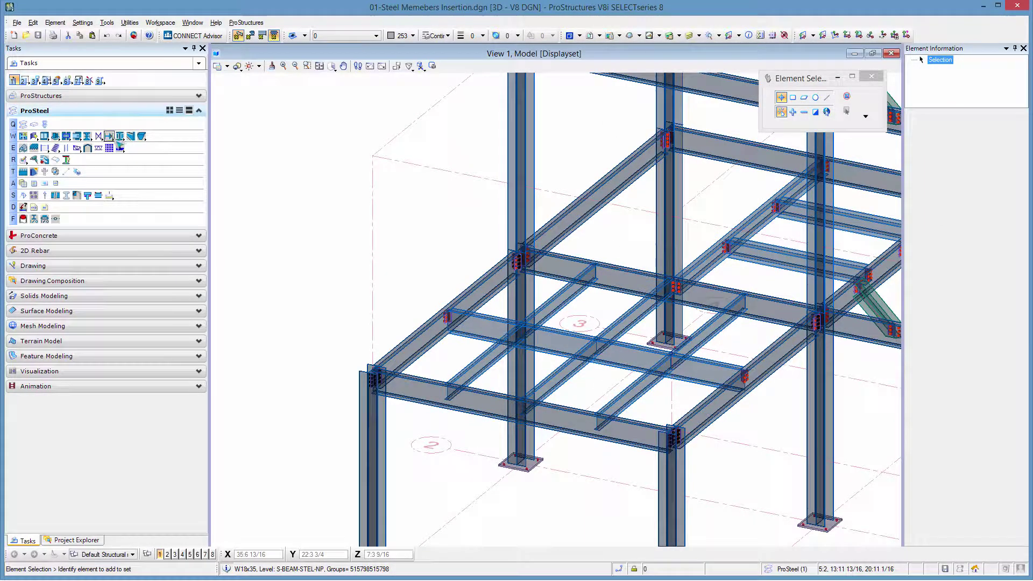
pyautogui.click(109, 136)
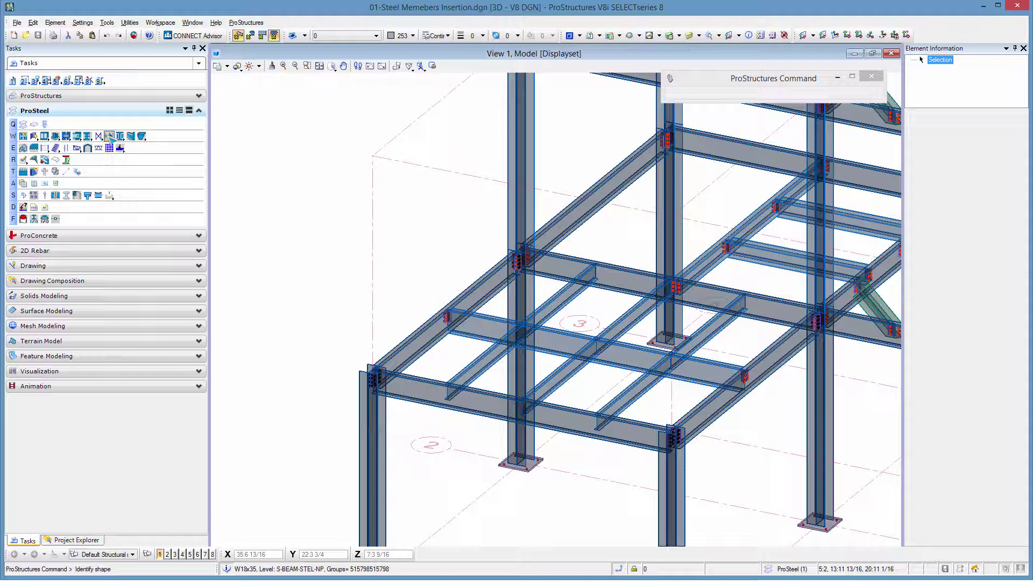
pyautogui.click(473, 360)
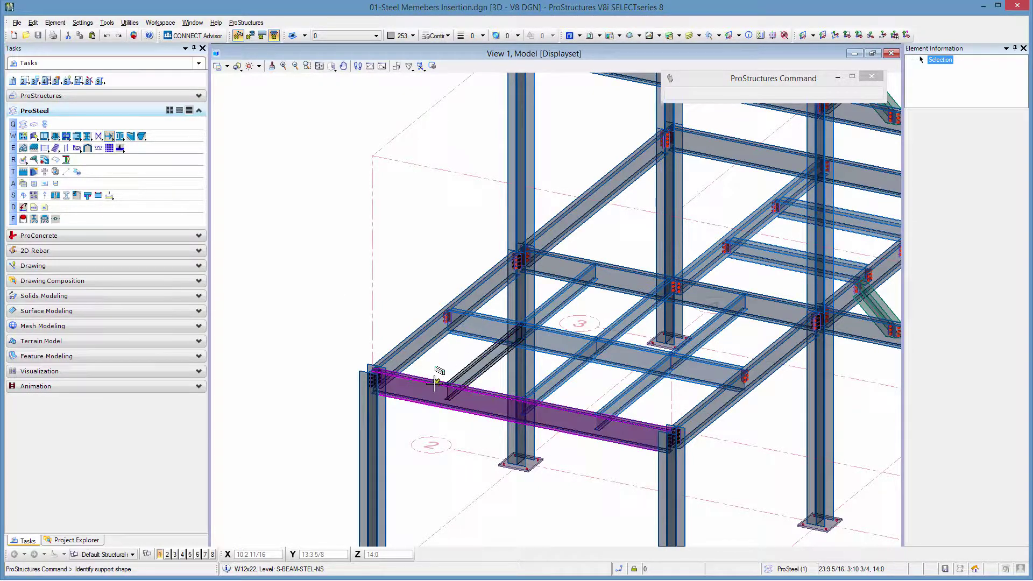
pyautogui.click(434, 383)
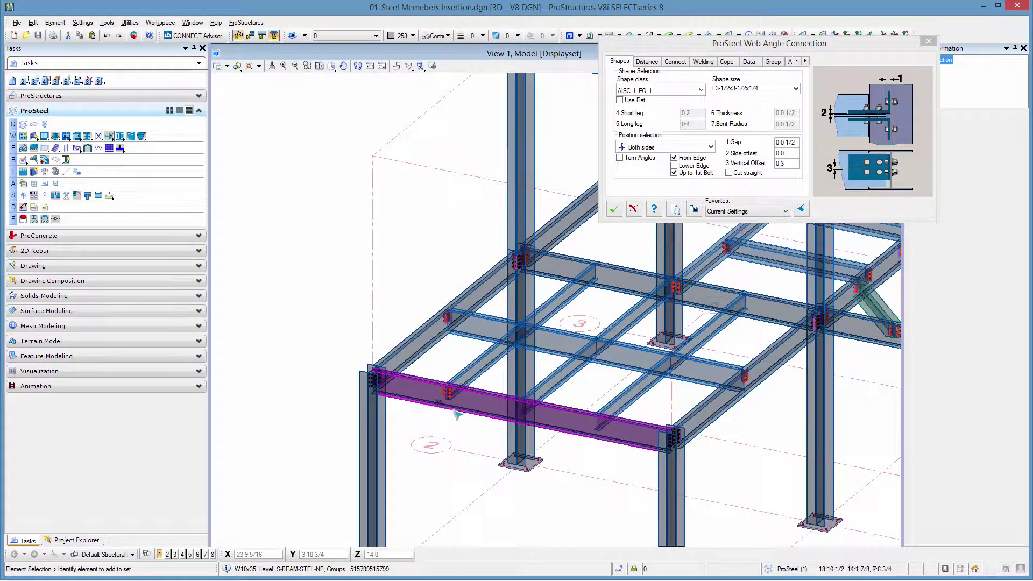
pyautogui.click(676, 209)
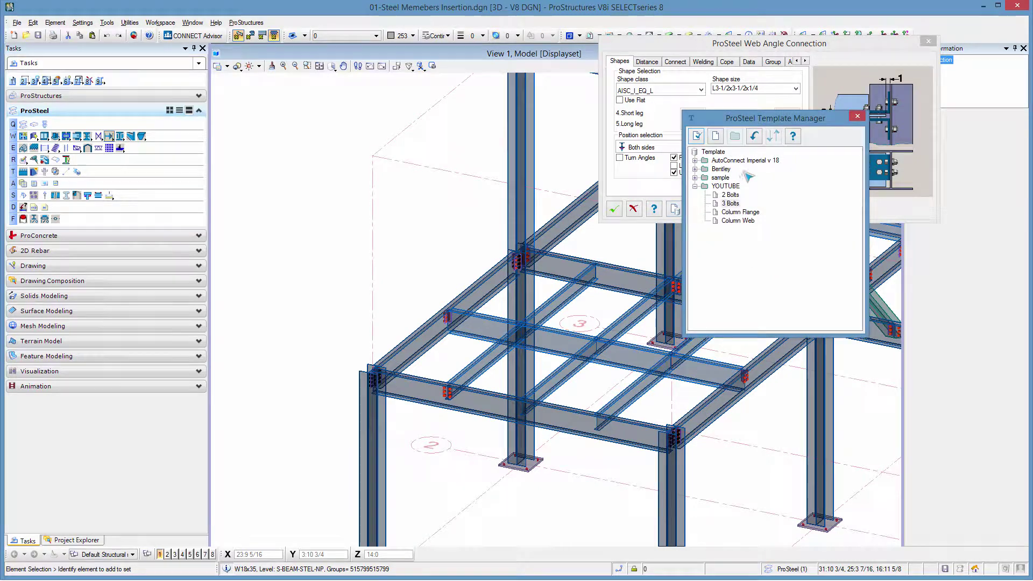
pyautogui.doubleClick(730, 198)
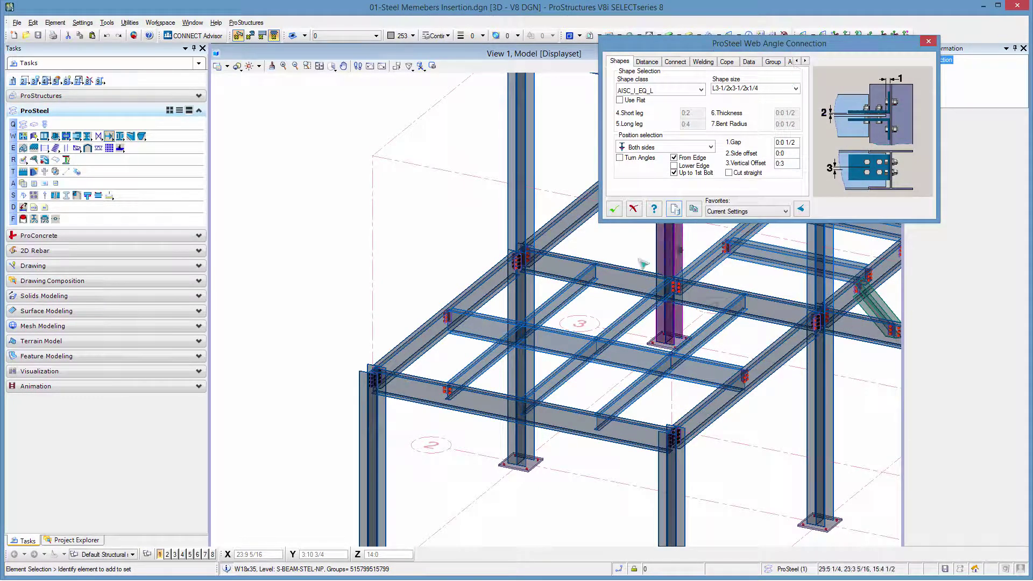
pyautogui.click(694, 210)
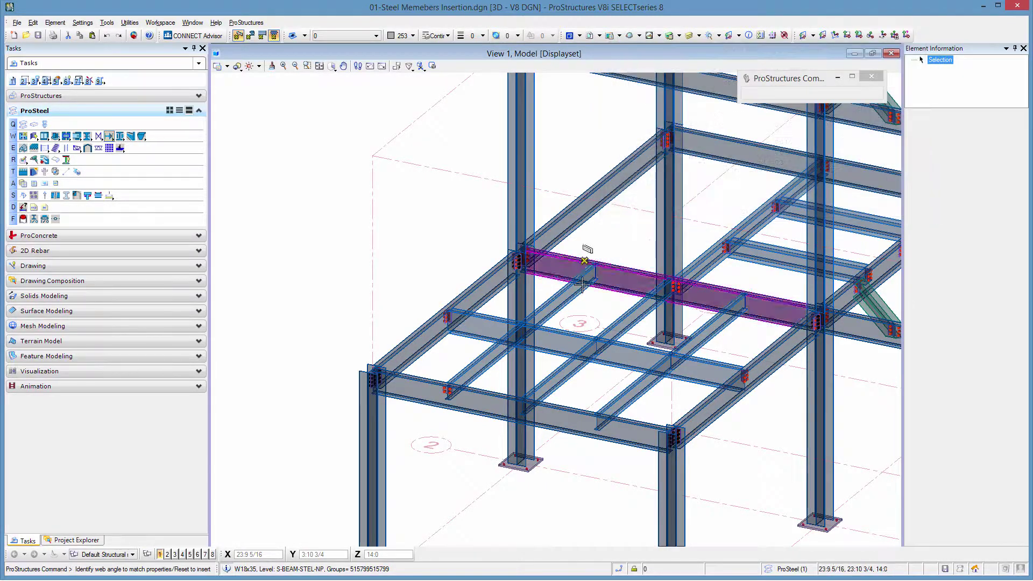
# Connect two more floor beams to the front beam with matching web angles.
pyautogui.rightClick(294, 269)
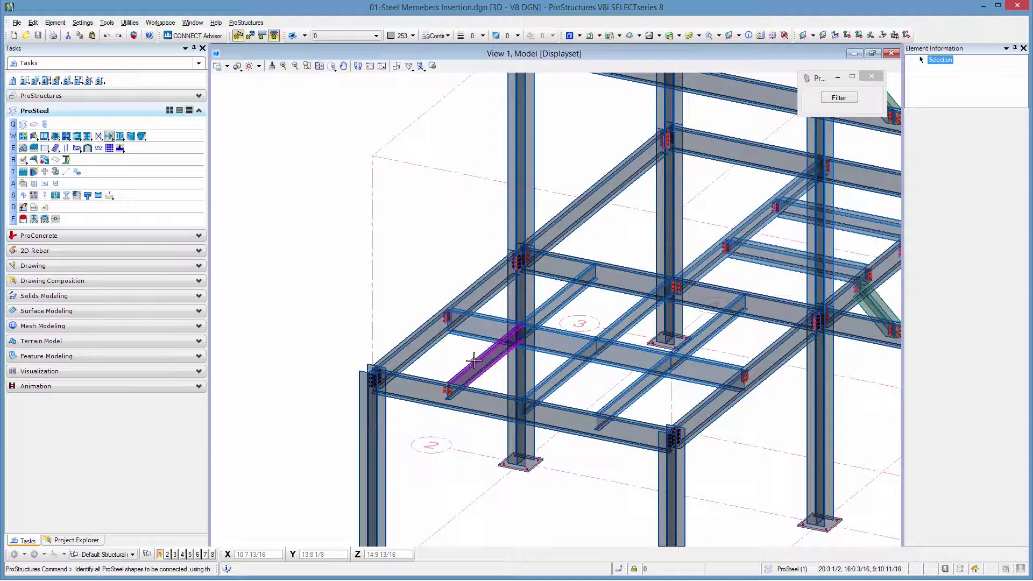
pyautogui.click(554, 376)
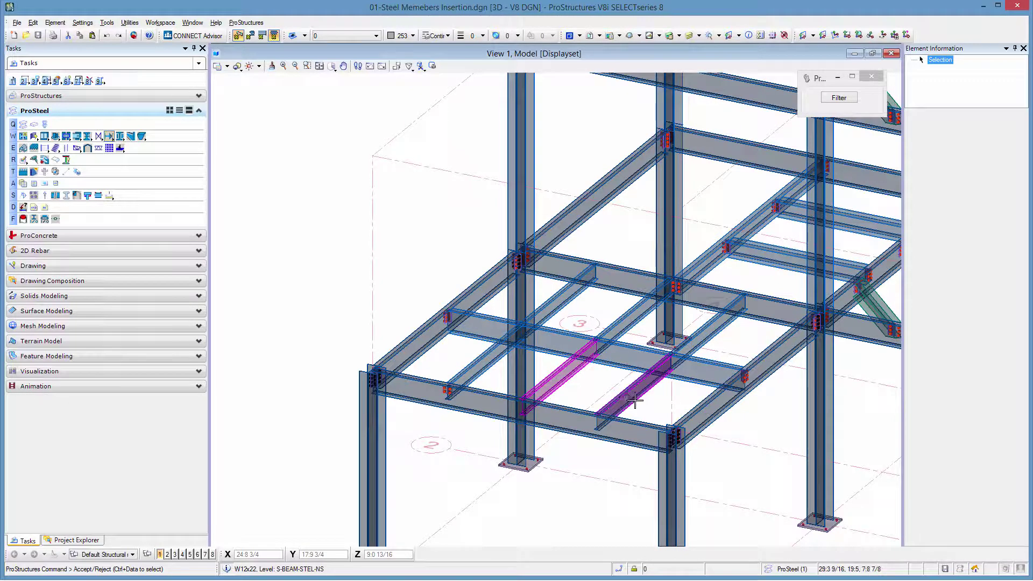
pyautogui.click(635, 400)
pyautogui.click(605, 440)
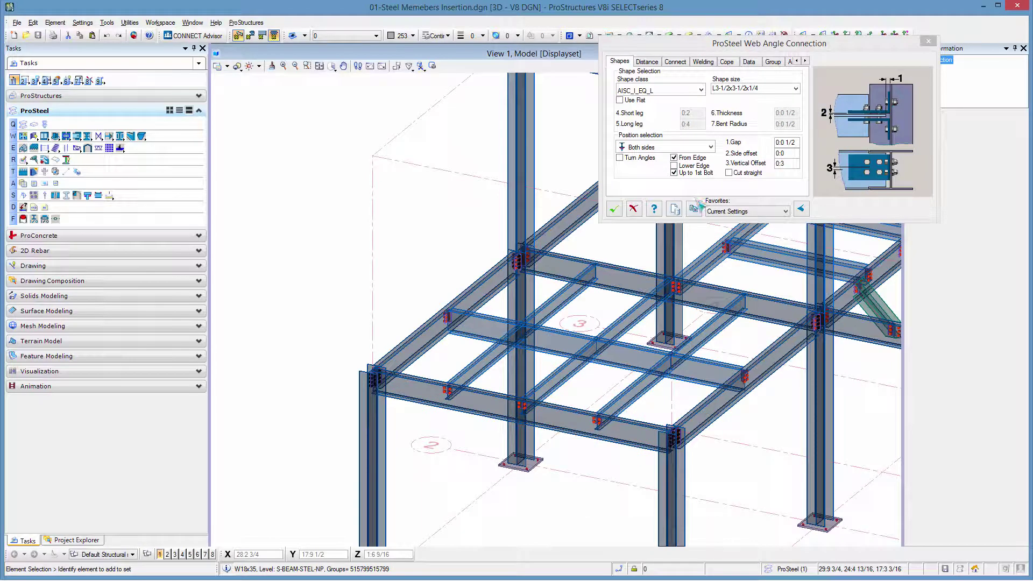
# Give the floor beams framing into the middle girder matching web angle connections.
pyautogui.click(694, 209)
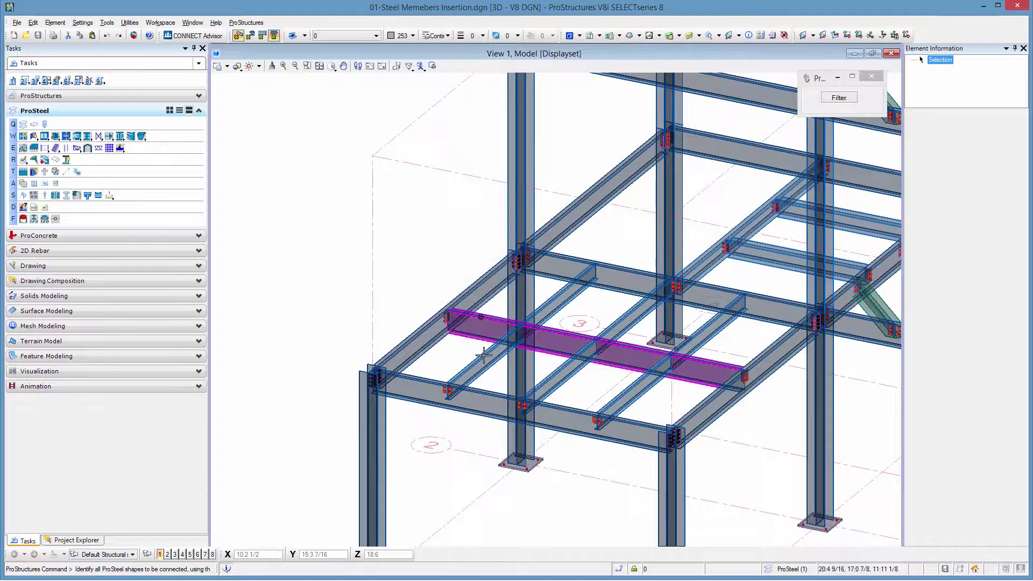
pyautogui.click(553, 380)
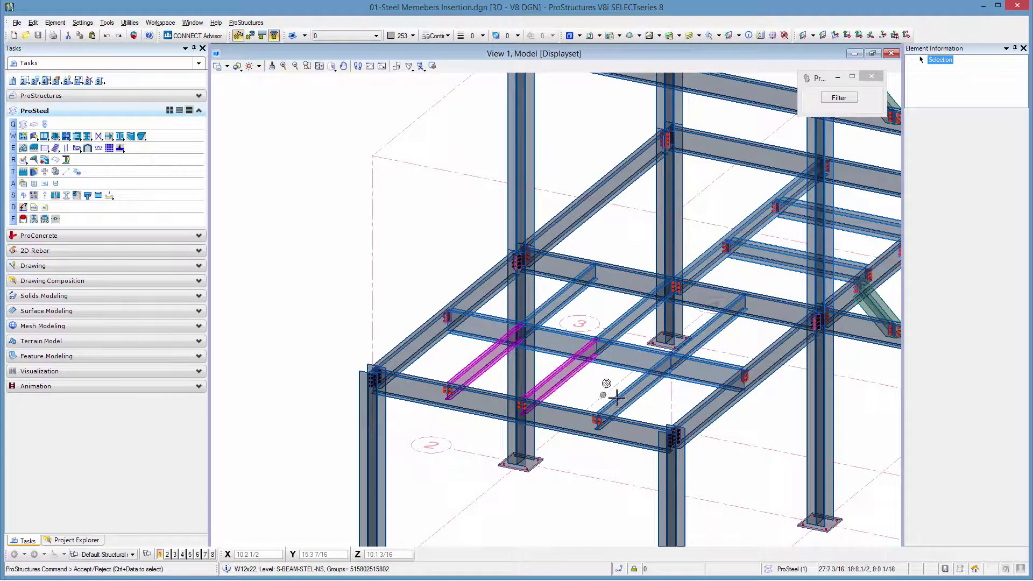
pyautogui.keyDown('ctrl'); pyautogui.click(624, 376); pyautogui.keyUp('ctrl')
pyautogui.click(630, 377)
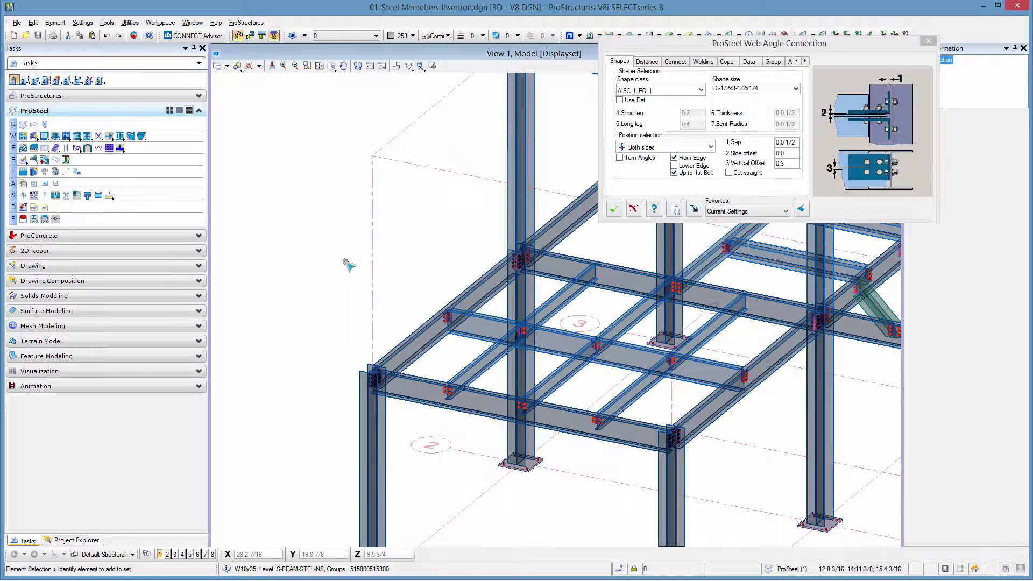
# Connect the floor beams behind the middle girder and the rear transverse beam with matching angles.
pyautogui.click(694, 210)
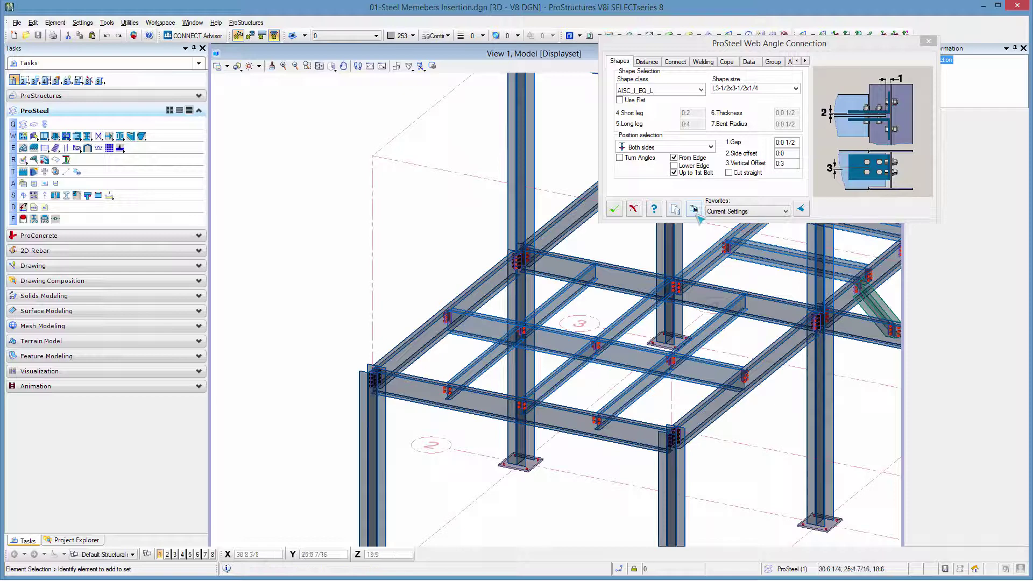
pyautogui.rightClick(431, 263)
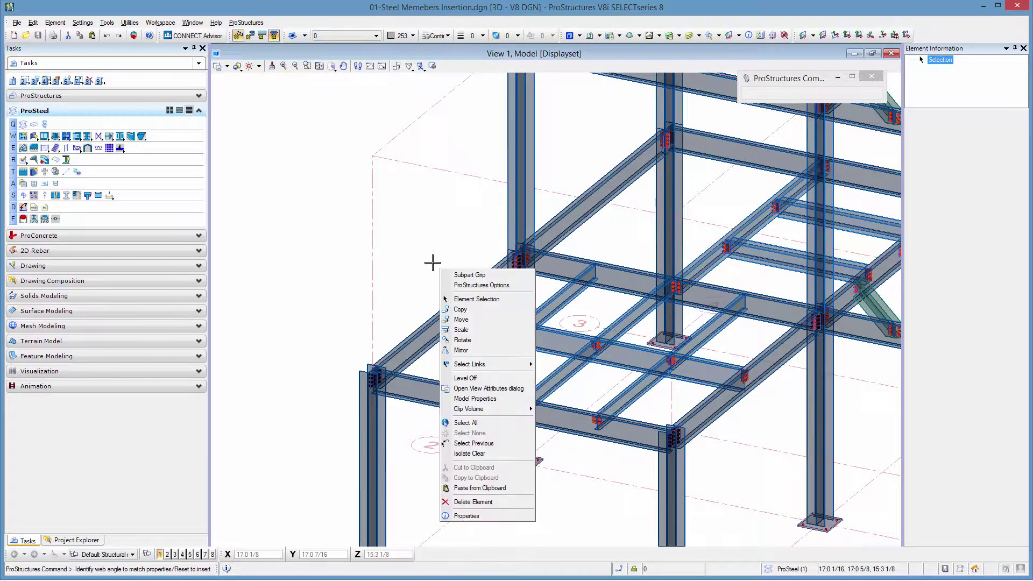
pyautogui.click(557, 297)
pyautogui.click(634, 311)
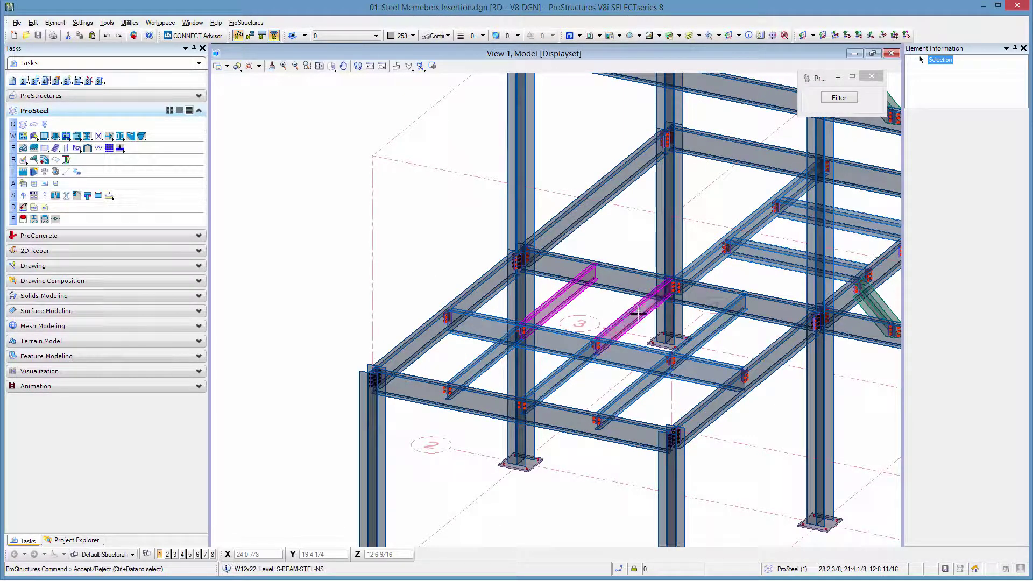
pyautogui.click(703, 327)
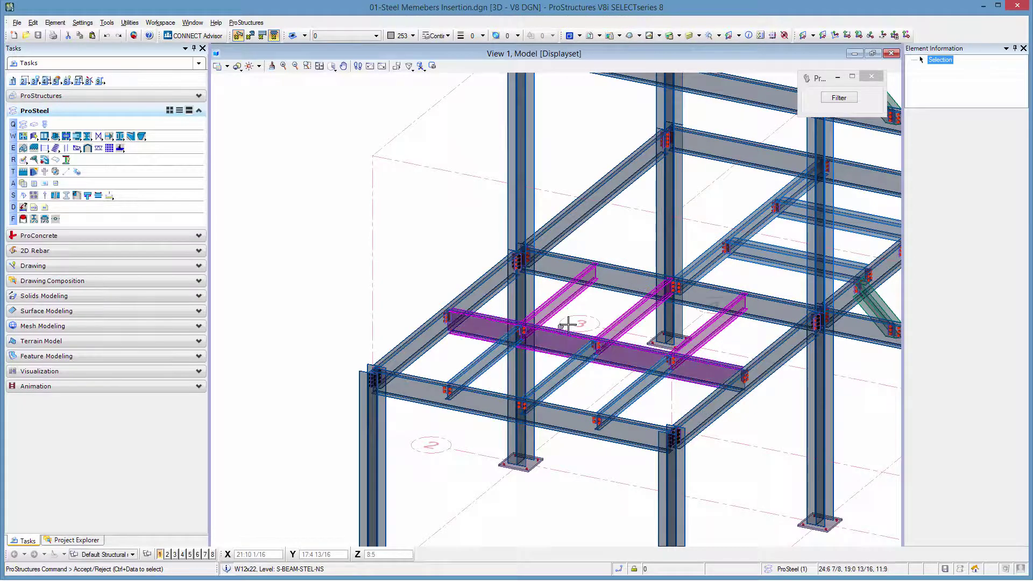
pyautogui.click(561, 354)
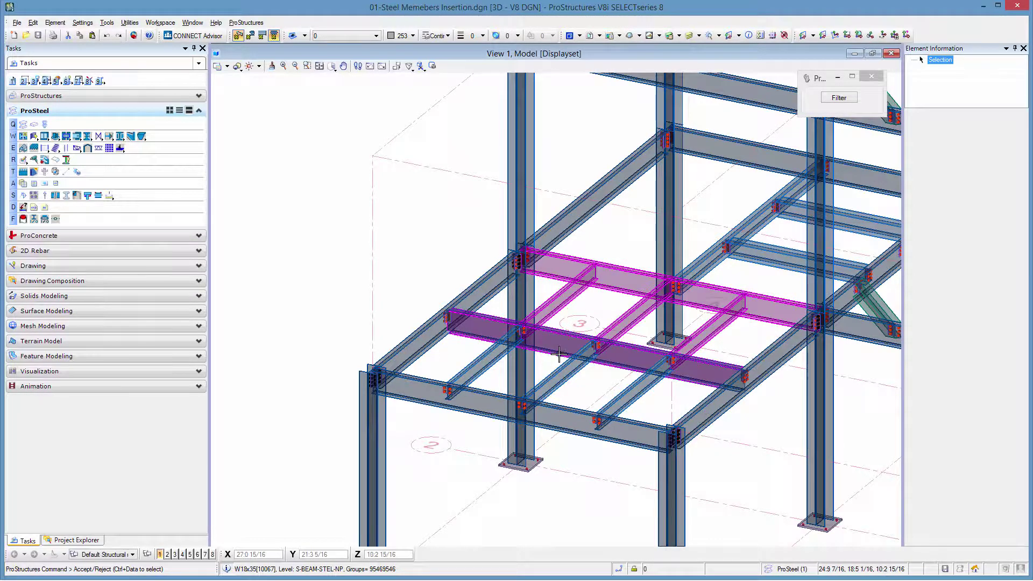
pyautogui.click(302, 288)
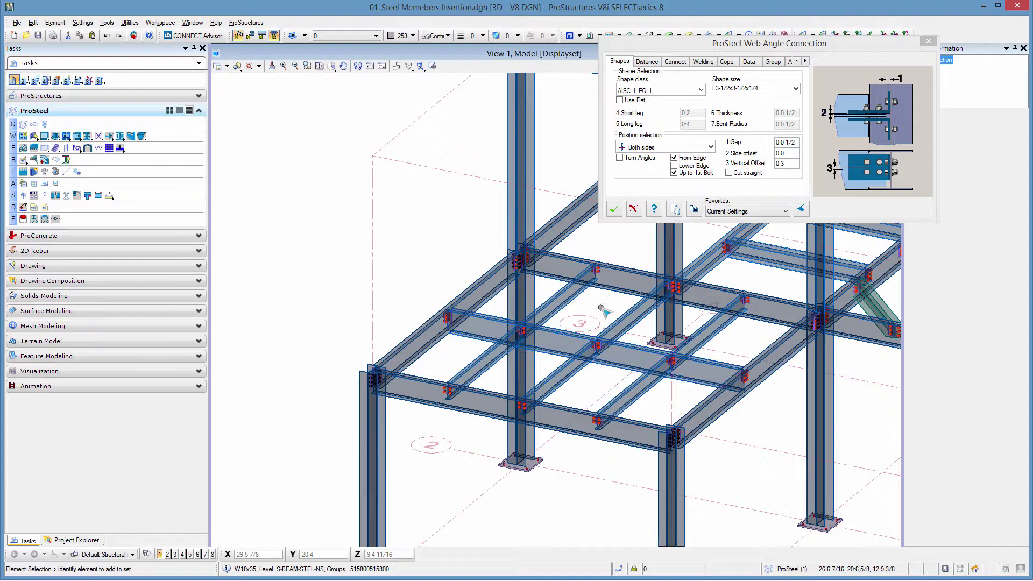
# Zoom in to inspect a bolted web angle connection, then zoom back out toward a column base plate.
pyautogui.scroll(2, 597, 347)
pyautogui.scroll(6, 597, 347)
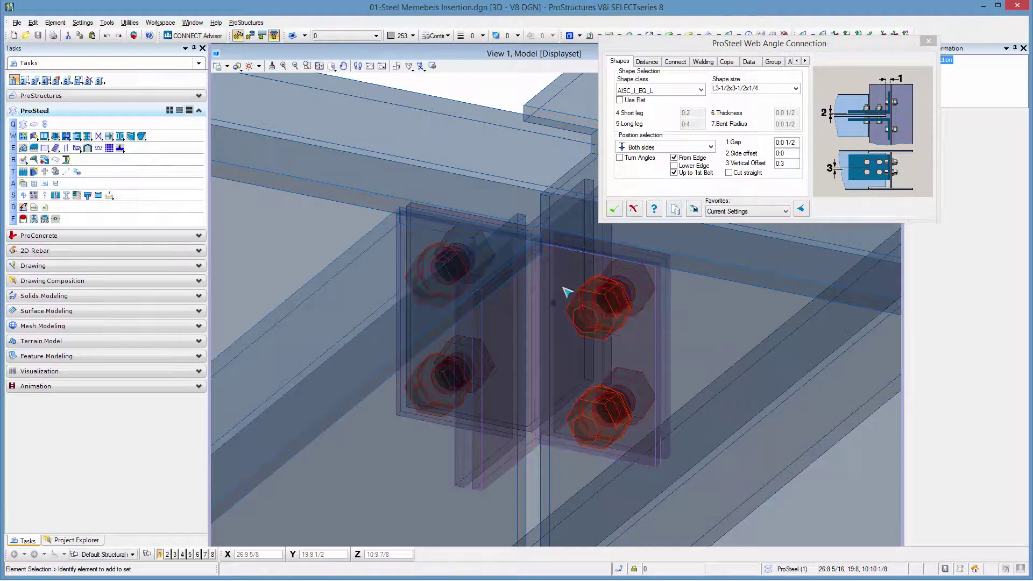
pyautogui.scroll(-8, 508, 279)
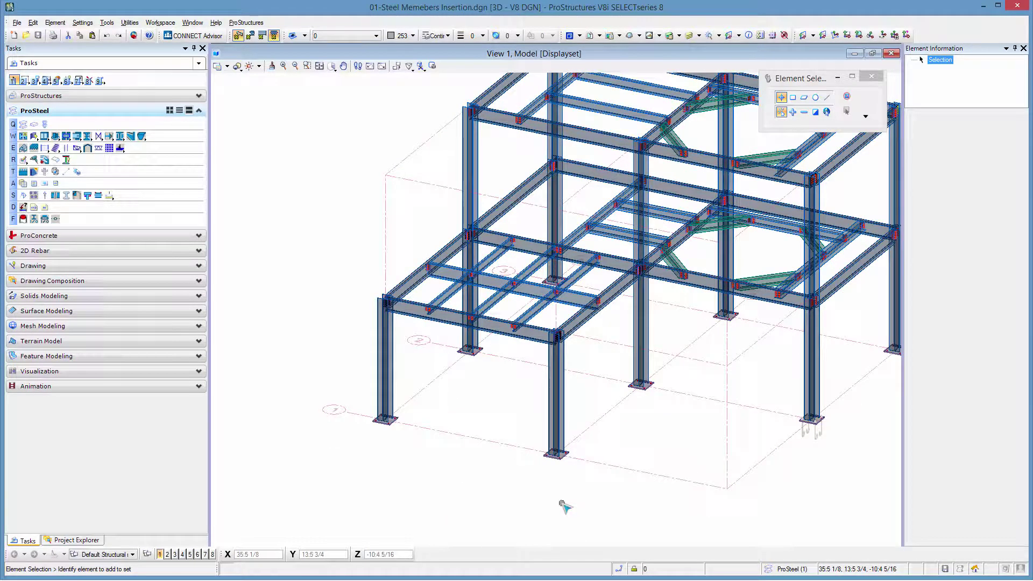
# Switch the task panel to the ProStructures tool set with its anchor bolt tools.
pyautogui.scroll(6, 346, 427)
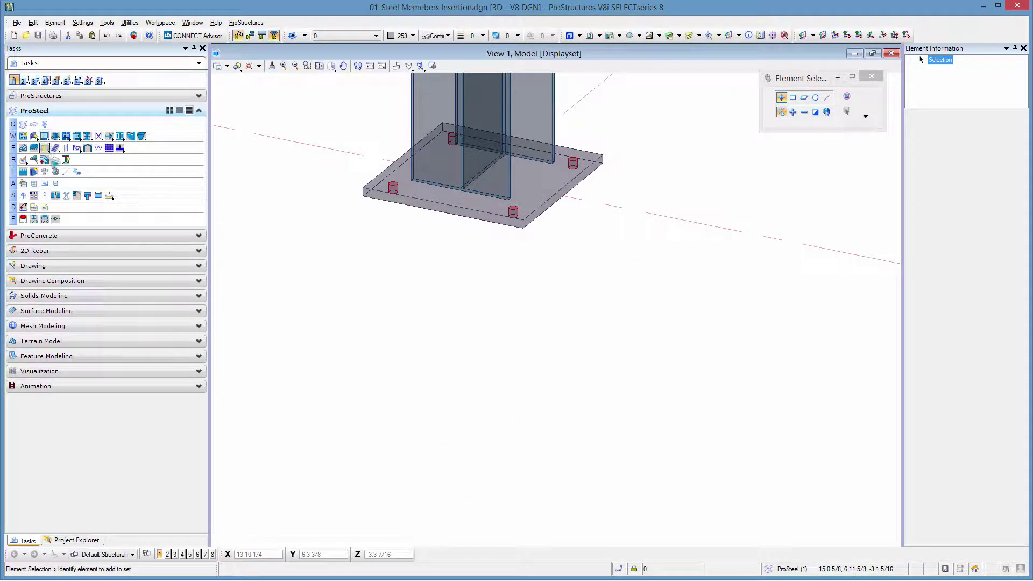
pyautogui.click(83, 97)
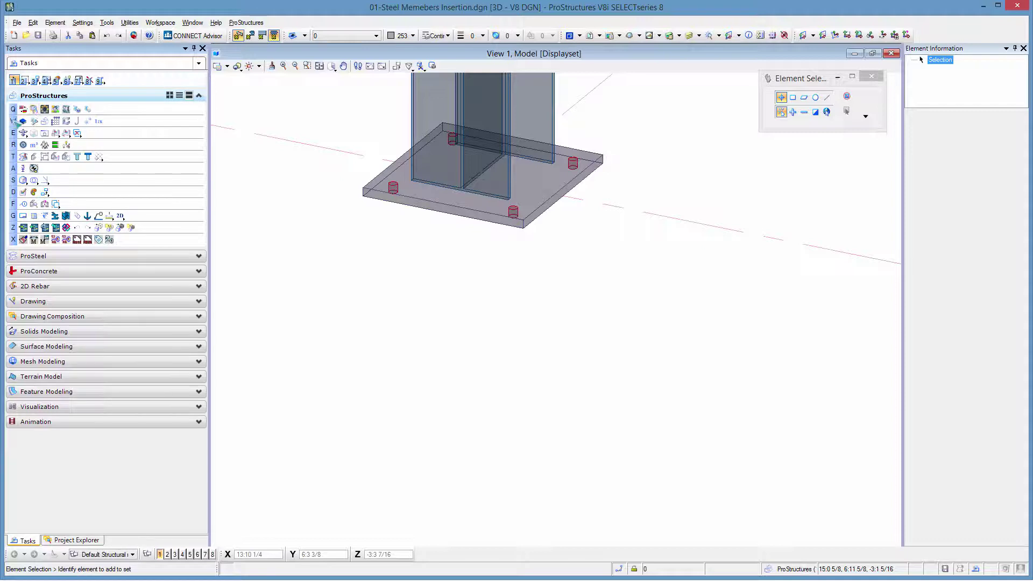
# In the hook anchor bolt style, assign Nut_a563_hex from the NasccBolts.mdb library as the nut.
pyautogui.click(77, 121)
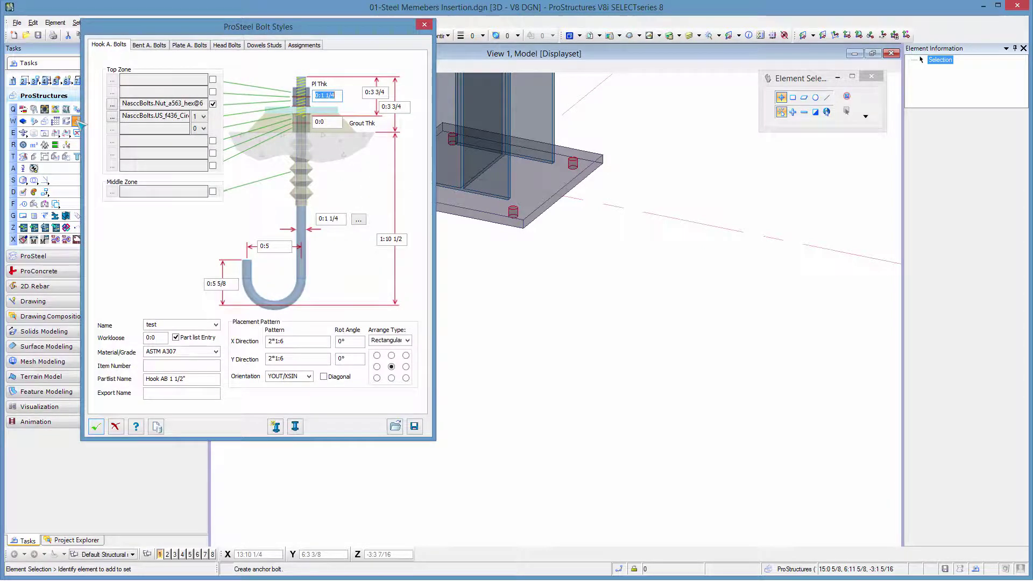
pyautogui.moveTo(295, 29); pyautogui.dragTo(259, 33)
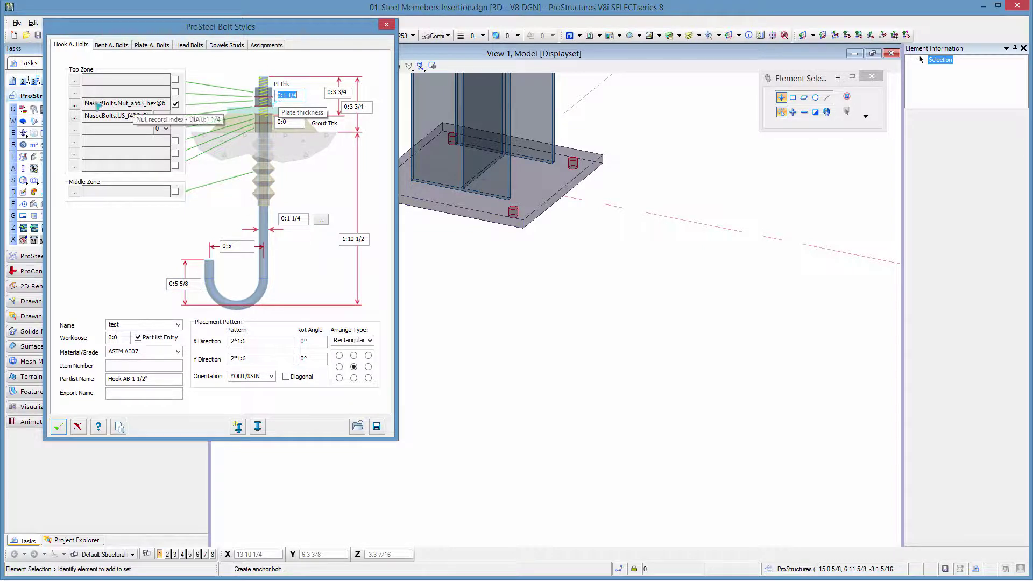
pyautogui.click(75, 104)
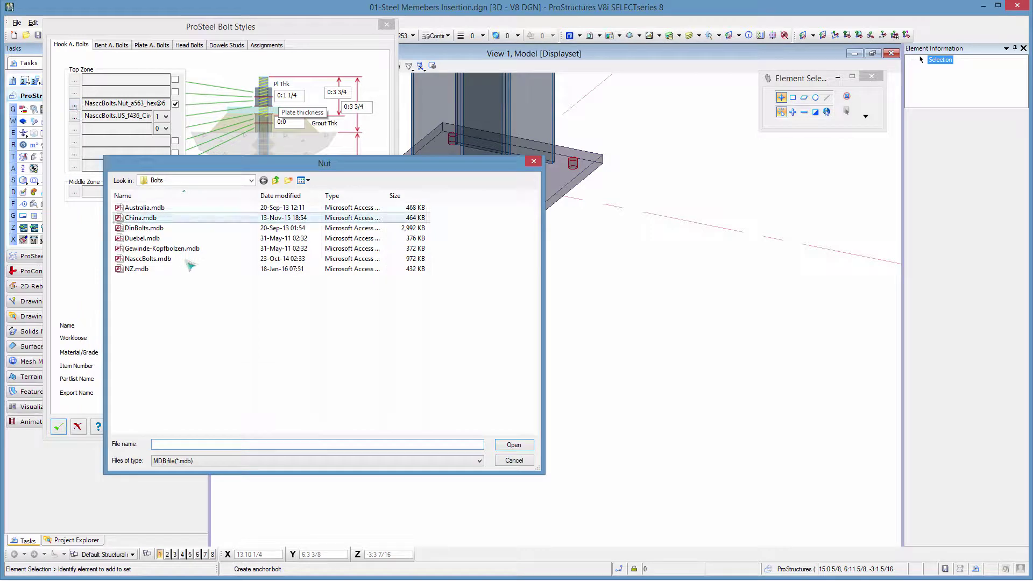
pyautogui.click(144, 260)
pyautogui.click(518, 447)
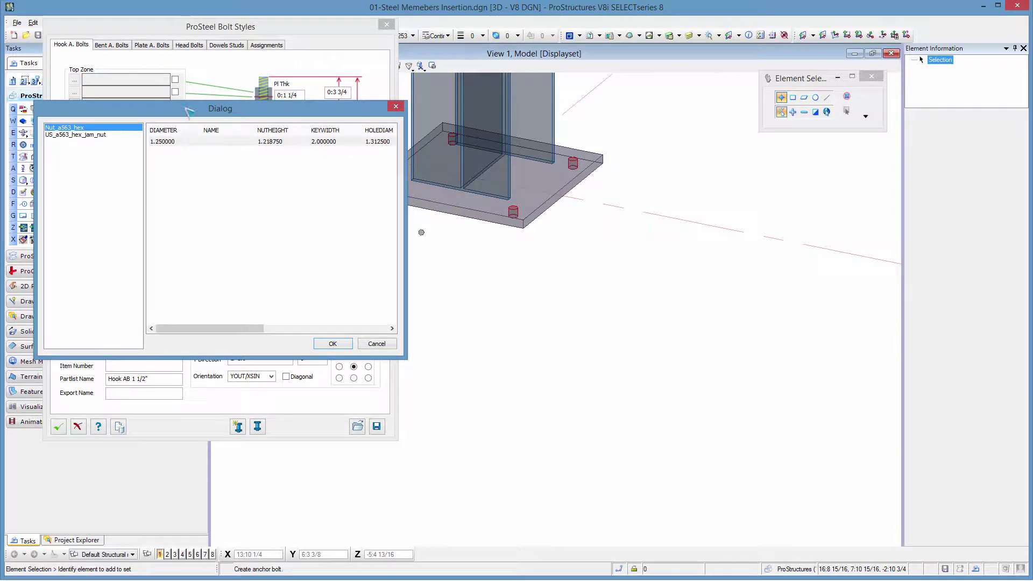
pyautogui.moveTo(188, 110); pyautogui.dragTo(570, 93)
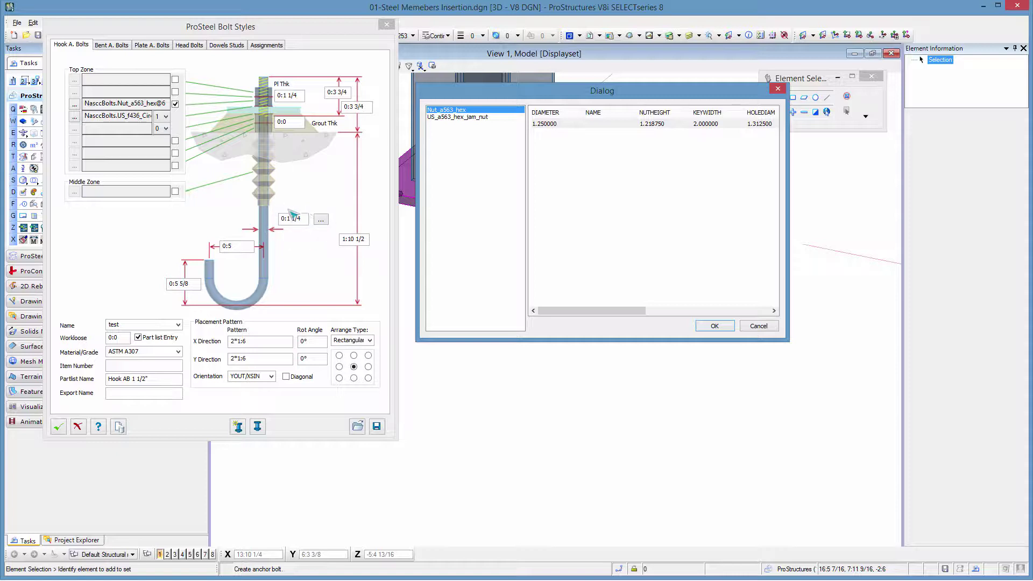
pyautogui.click(715, 326)
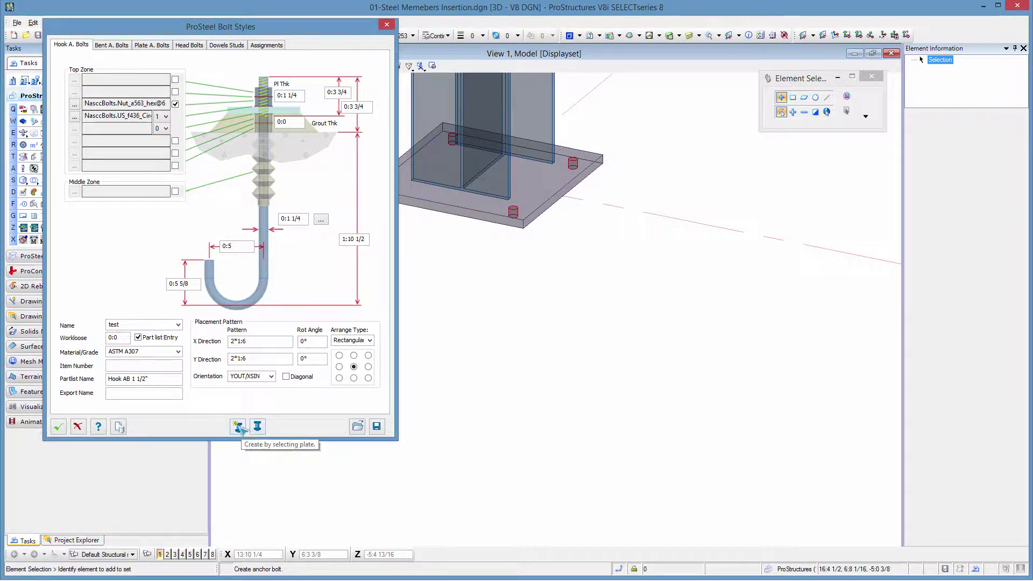
# Create hooked anchor bolts through the base plate's four holes, ending below the plate, then close Bolt Styles.
pyautogui.click(238, 426)
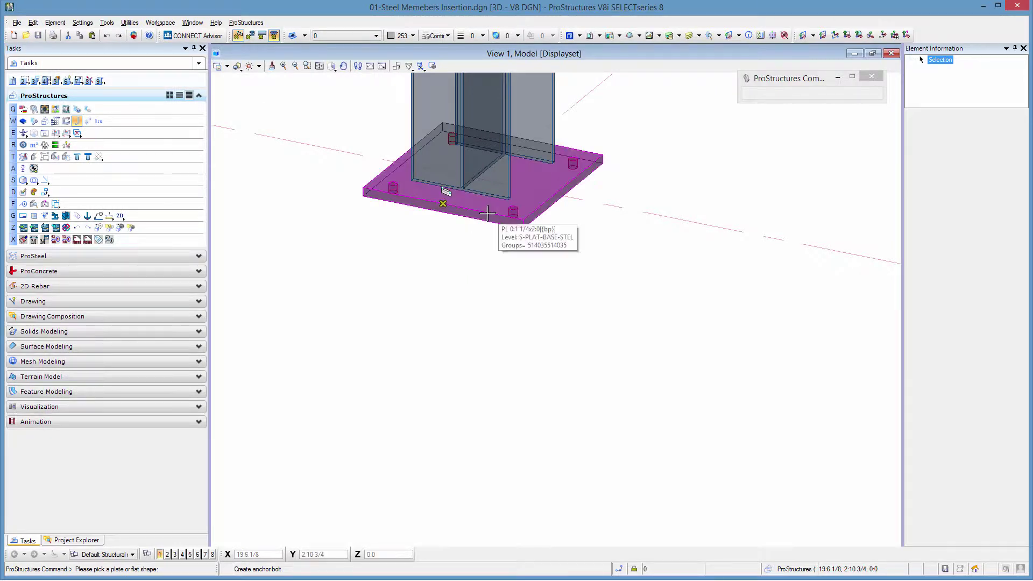
pyautogui.click(488, 214)
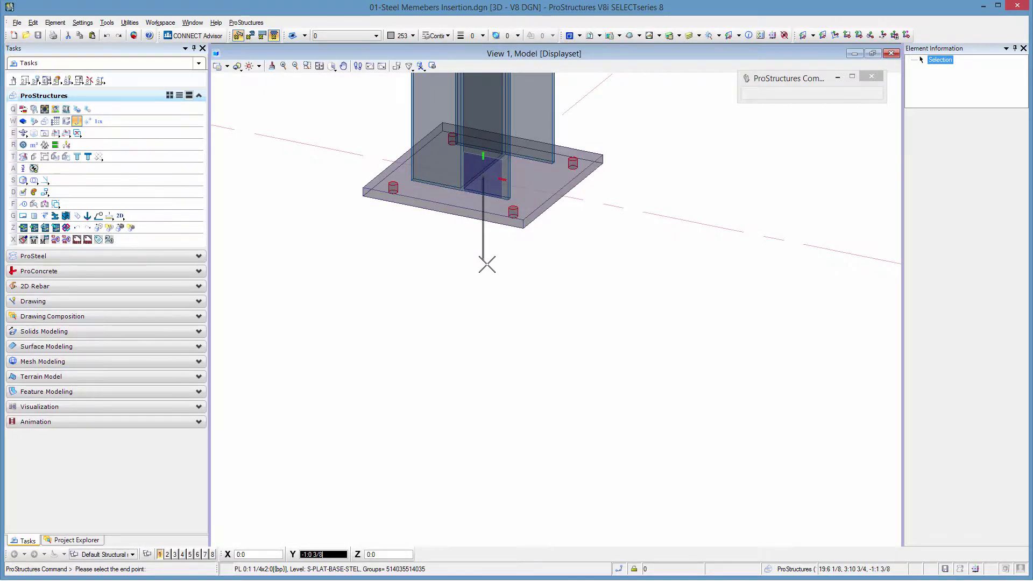
pyautogui.click(486, 291)
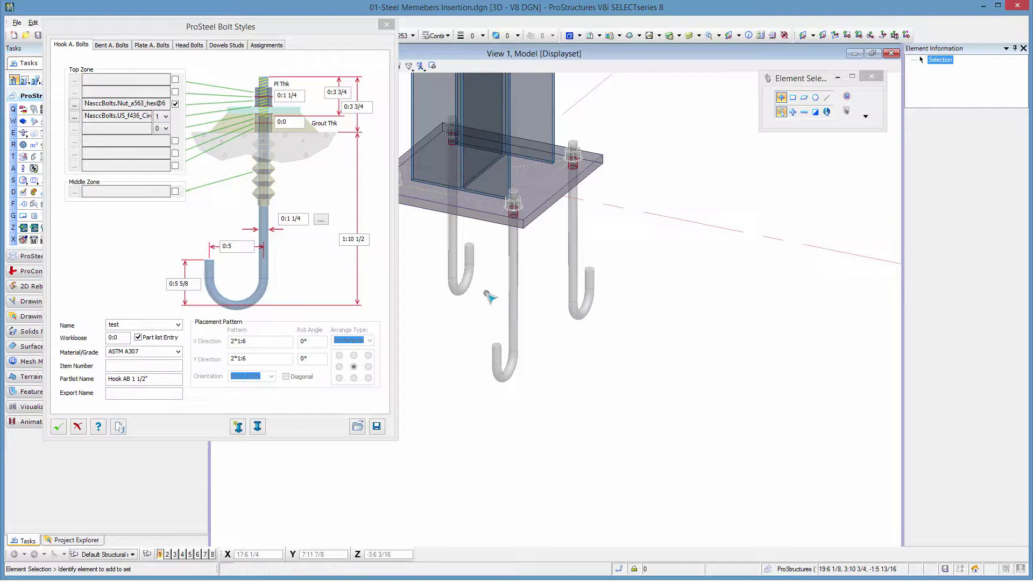
pyautogui.click(59, 426)
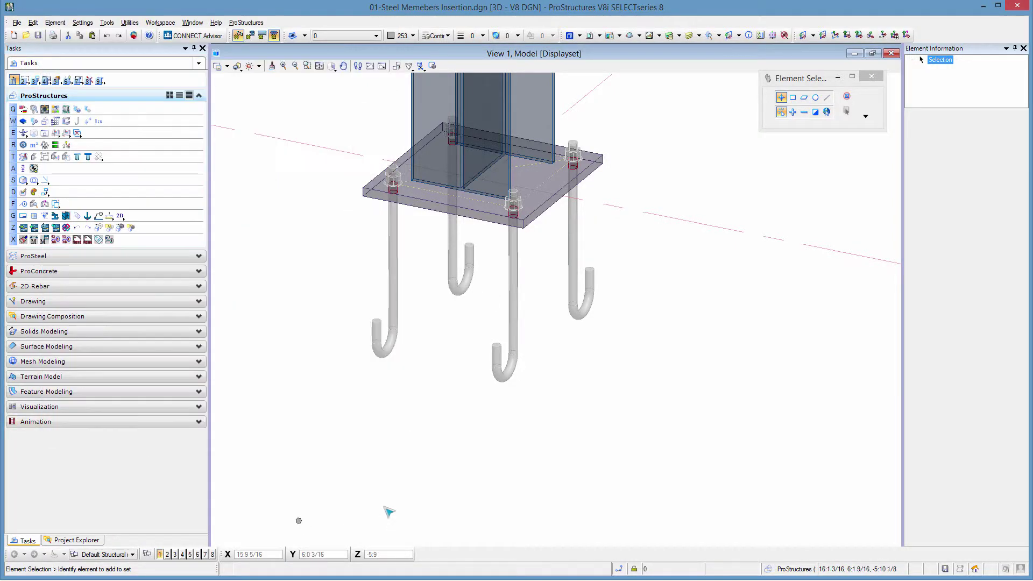
# Zoom out and add hooked anchor bolts beneath the front column's base plate.
pyautogui.scroll(-6, 318, 473)
pyautogui.scroll(5, 549, 490)
pyautogui.scroll(-3, 550, 490)
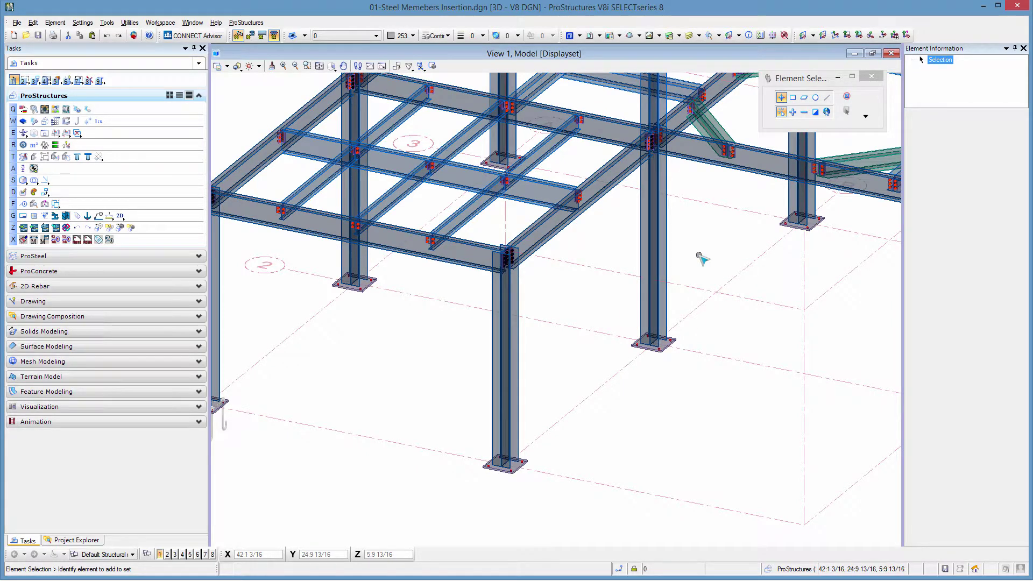
pyautogui.click(77, 128)
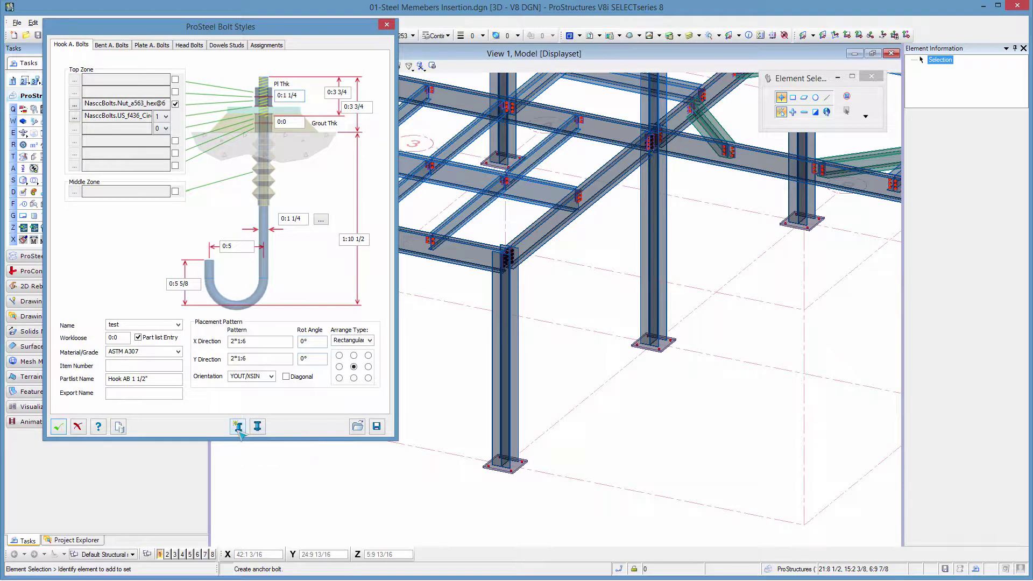
pyautogui.click(58, 427)
pyautogui.click(511, 473)
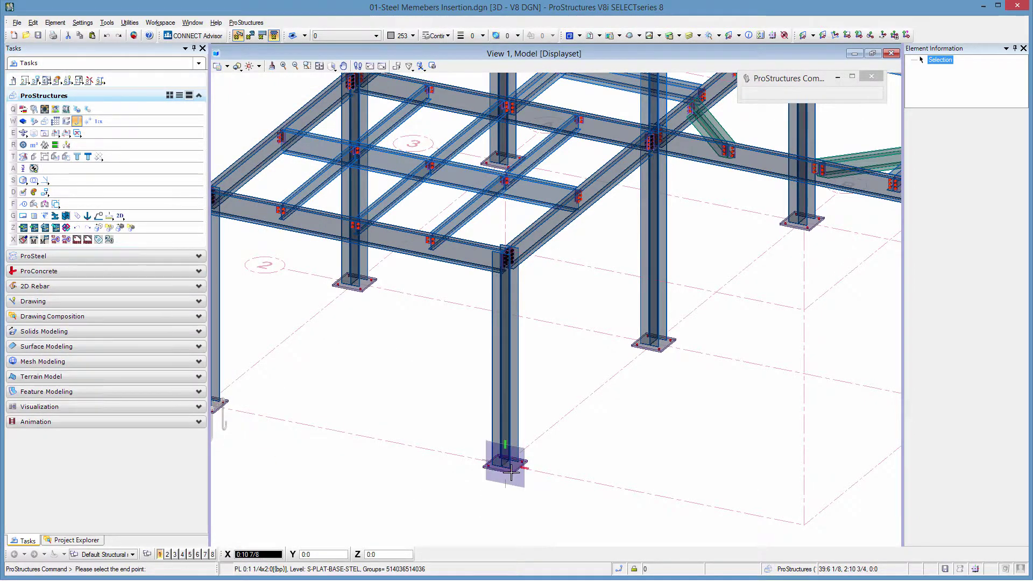
pyautogui.click(504, 498)
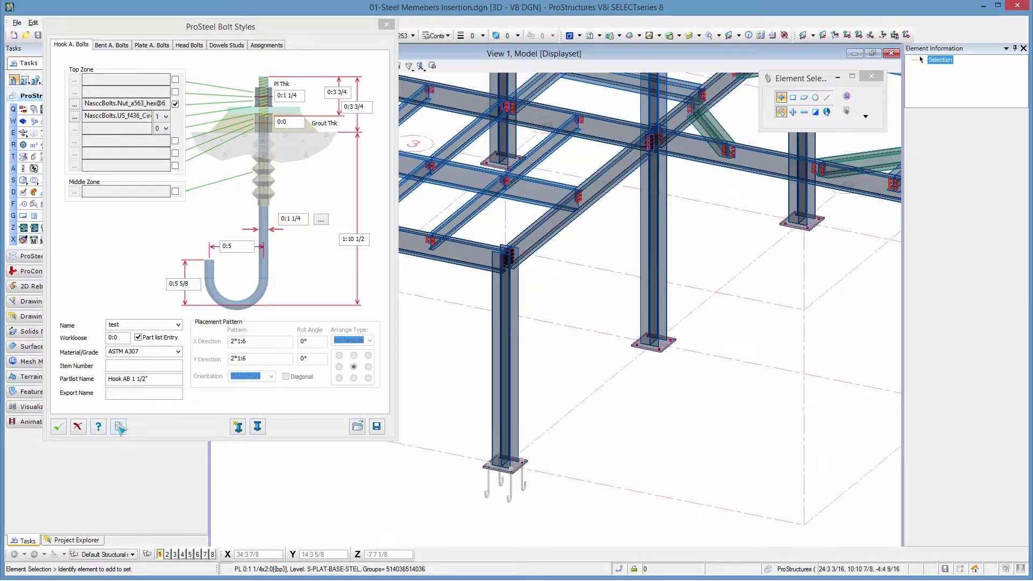
pyautogui.click(59, 427)
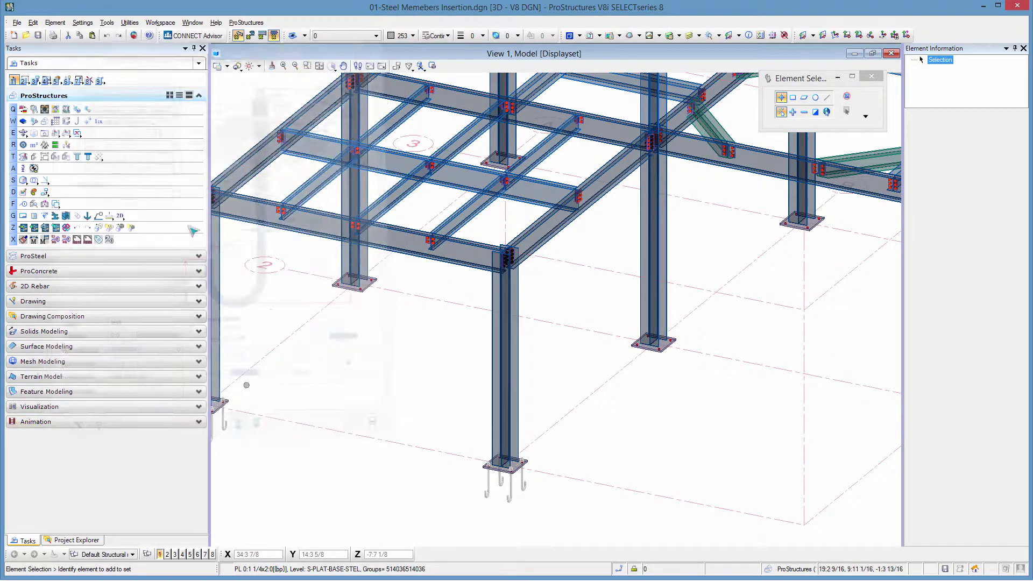
# Add hooked anchor bolts under the middle and right columns' base plates.
pyautogui.click(78, 121)
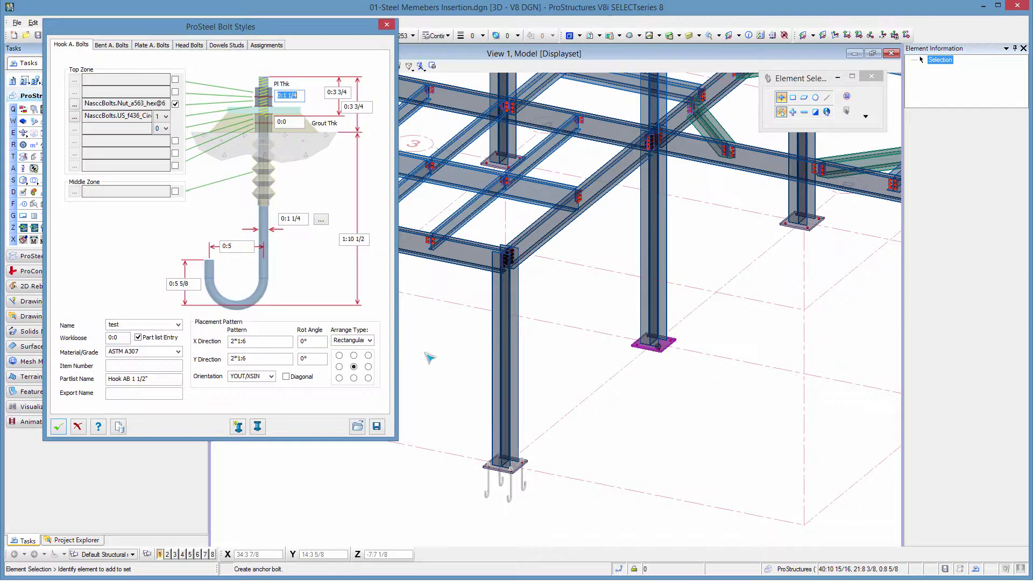
pyautogui.click(238, 427)
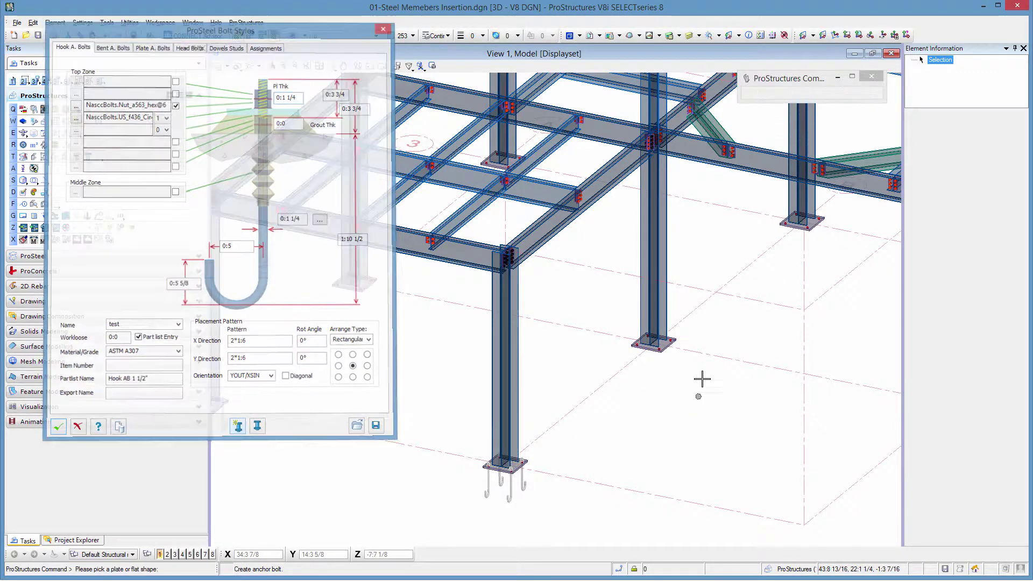
pyautogui.click(654, 345)
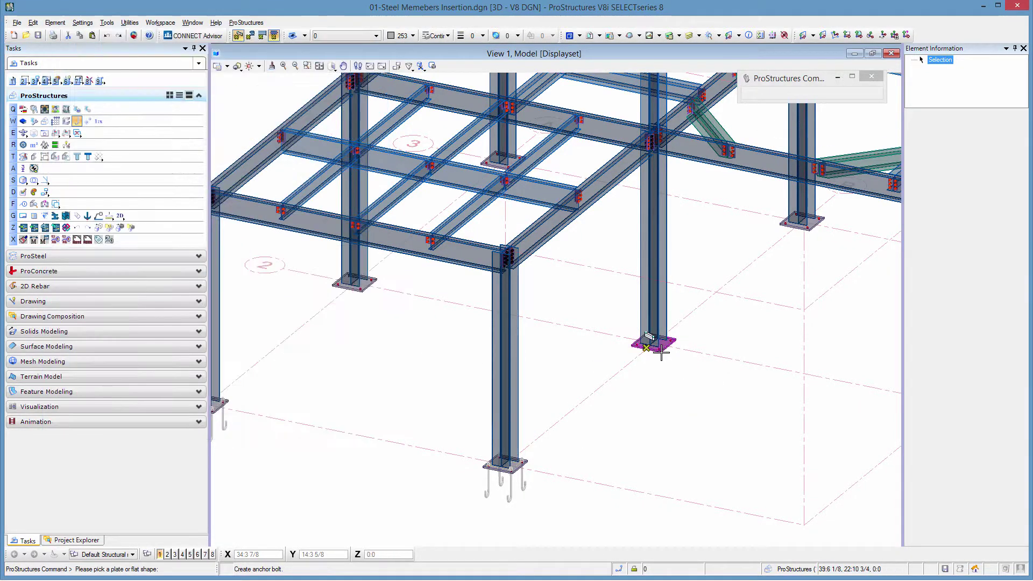
pyautogui.click(654, 388)
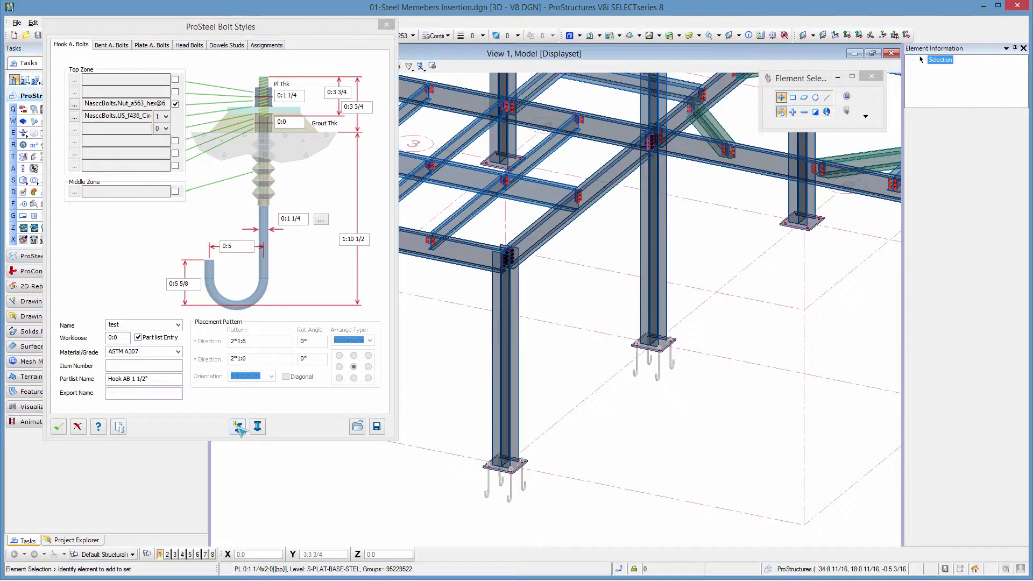
pyautogui.click(238, 427)
pyautogui.click(793, 226)
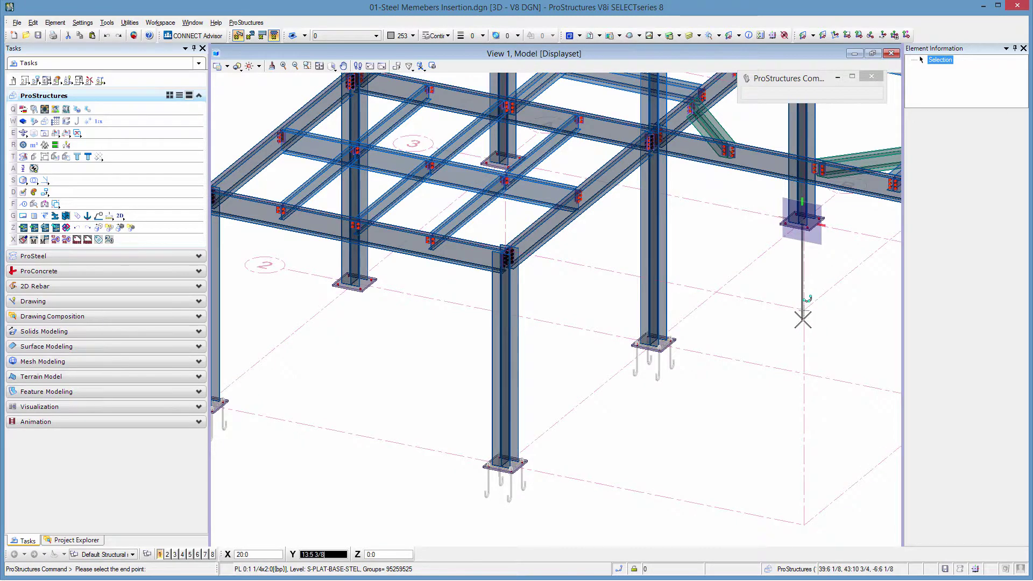
pyautogui.click(803, 288)
# Add hooked anchor bolts under the left and back columns' base plates.
pyautogui.click(800, 280)
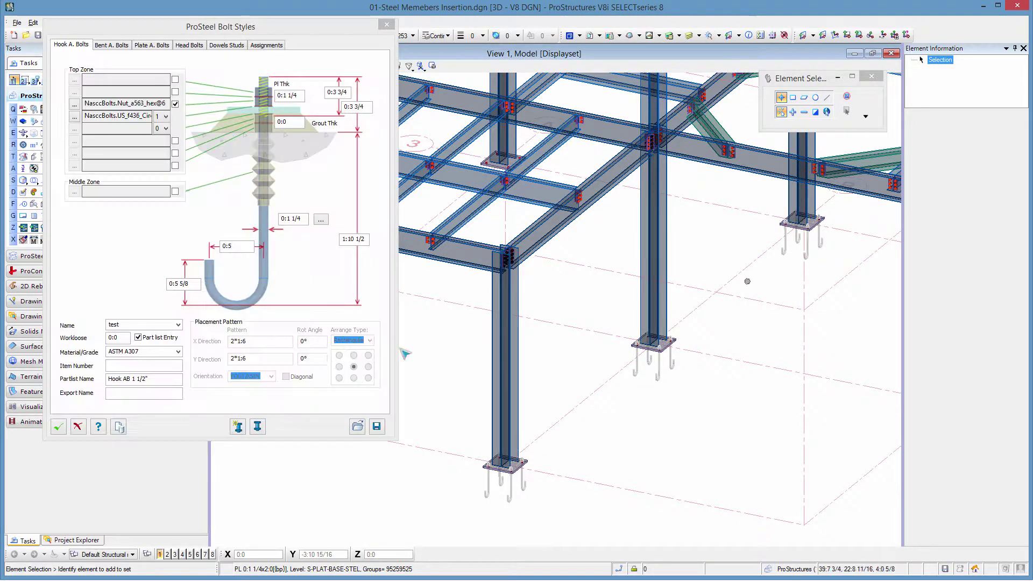
pyautogui.click(240, 424)
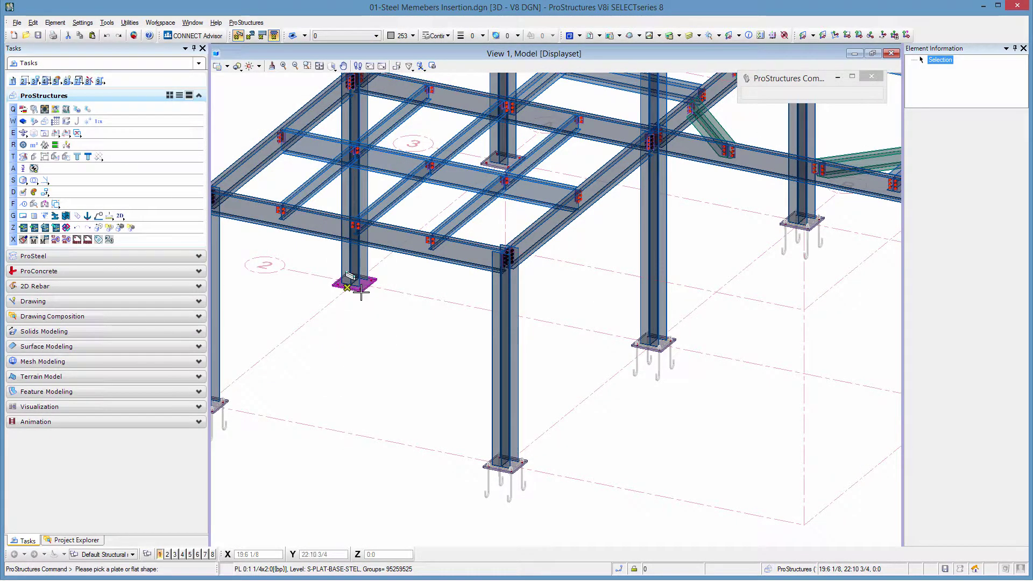
pyautogui.click(360, 294)
pyautogui.click(353, 323)
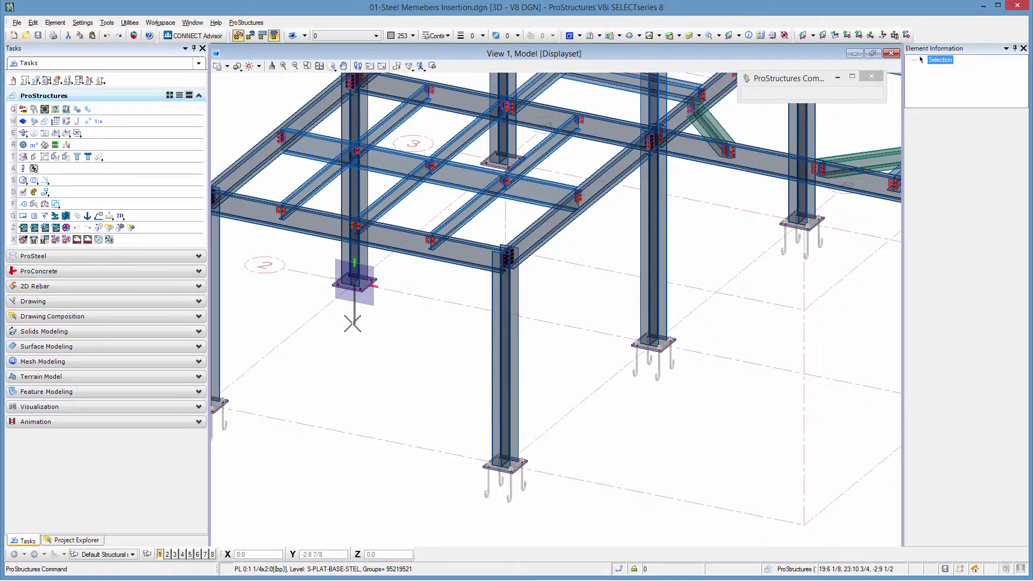
pyautogui.click(237, 426)
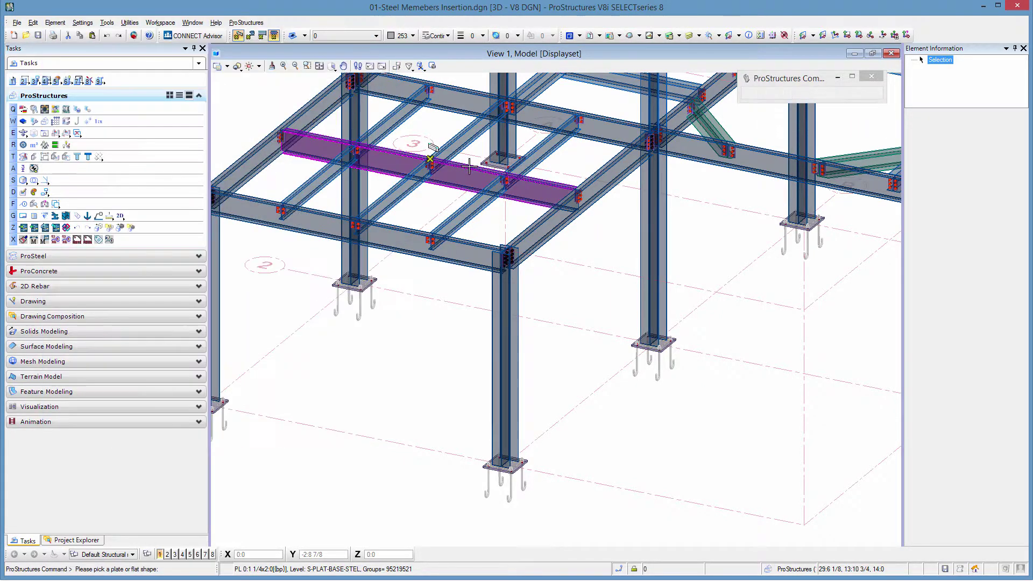
pyautogui.click(479, 161)
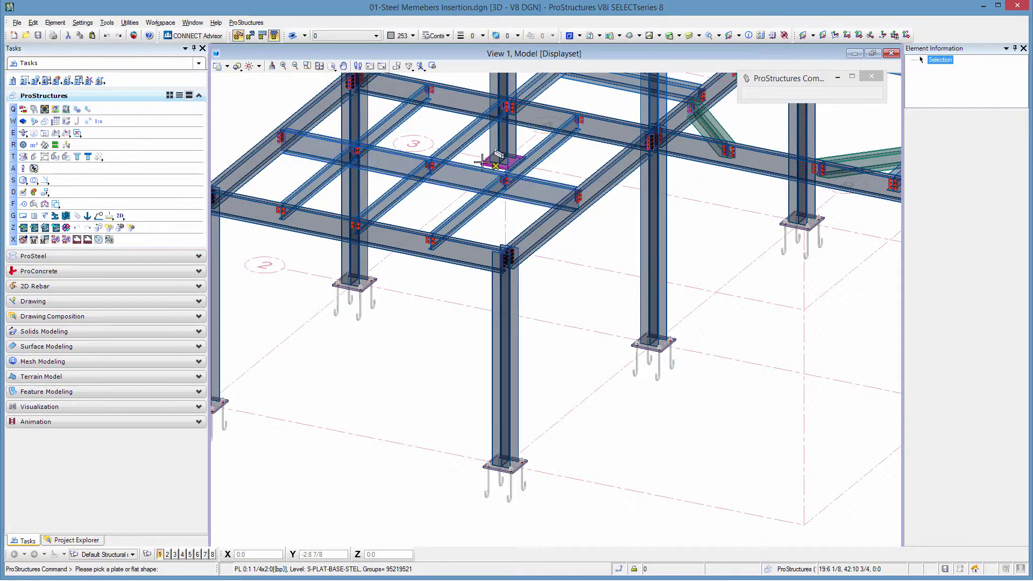
pyautogui.click(503, 210)
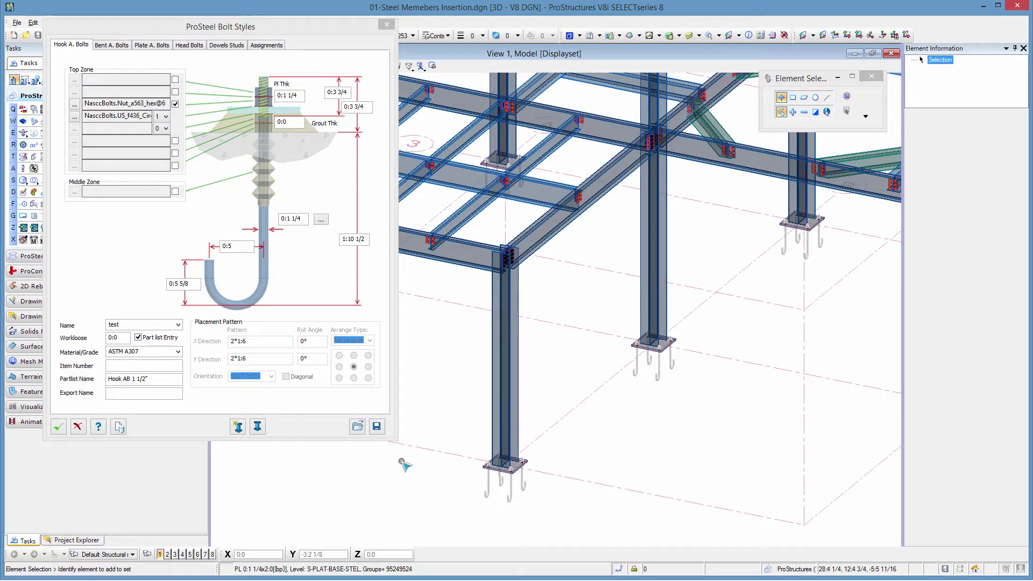